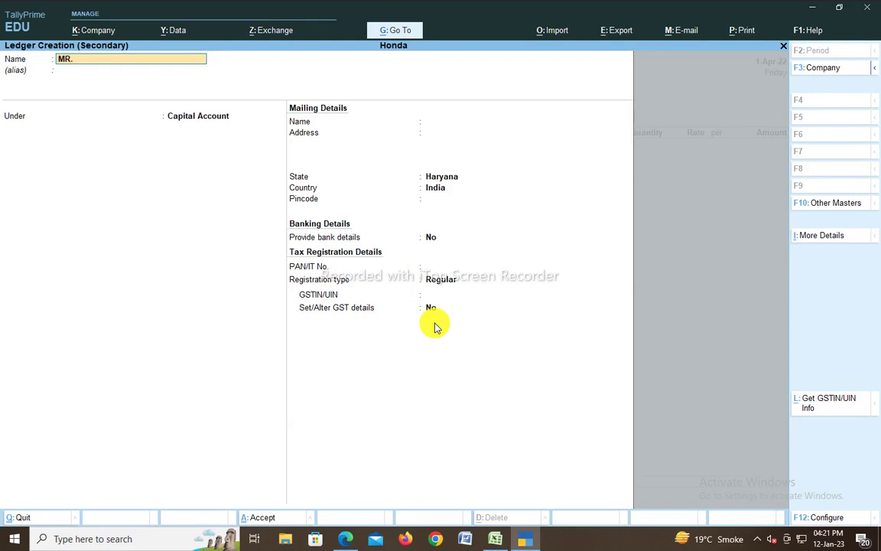
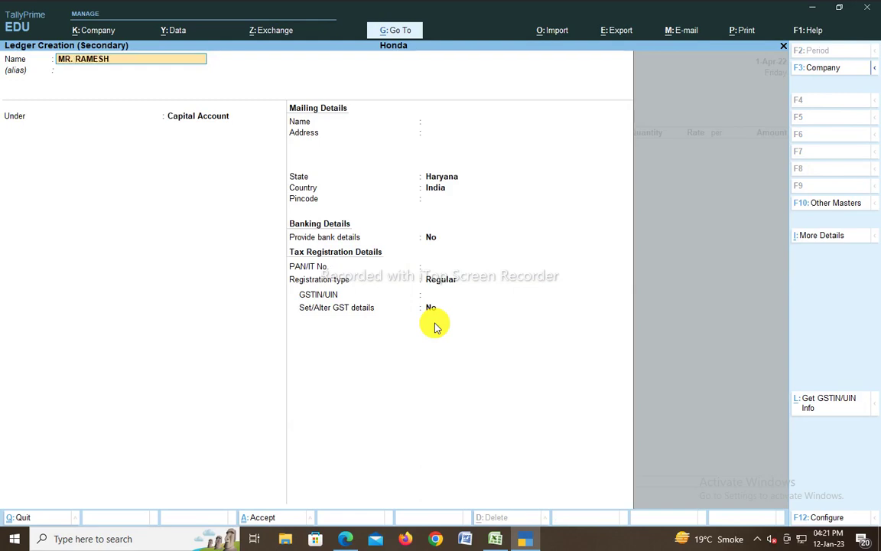
Step: Create the guest's party ledger under Sundry Debtors with bill-by-bill balances on
key(Return)
text(SUND)
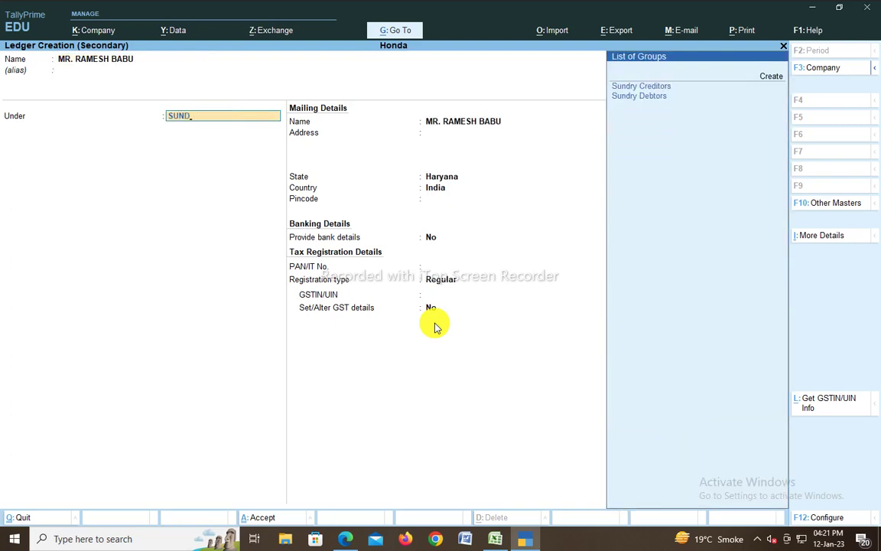
text(R)
key(Down)
key(Return)
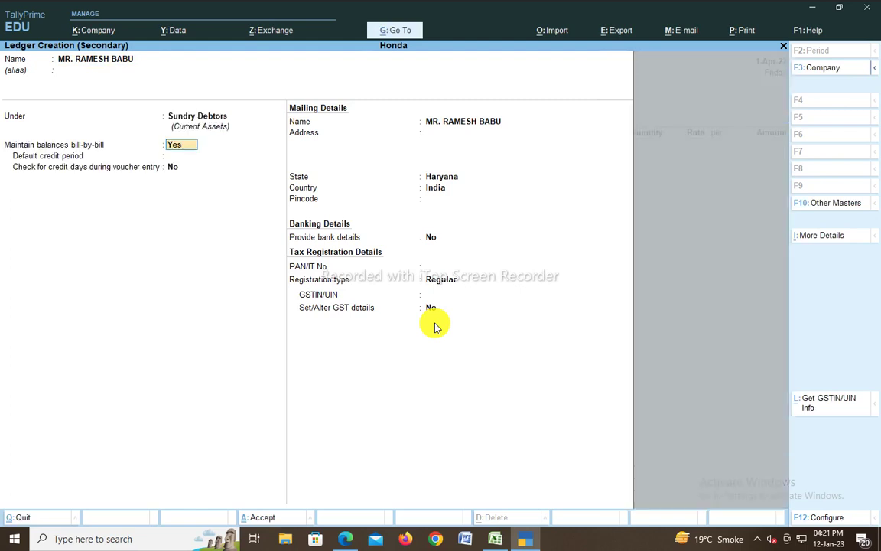
key(Return)
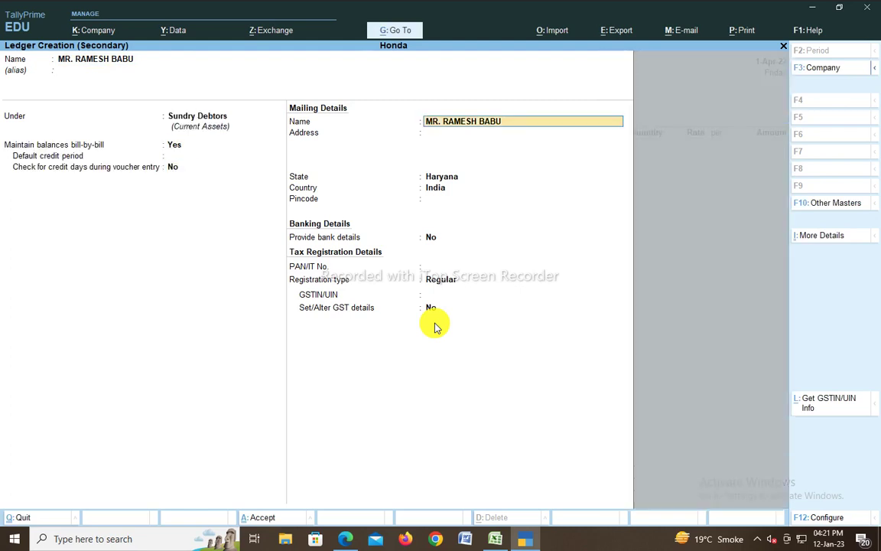
key(Return)
click(433, 321)
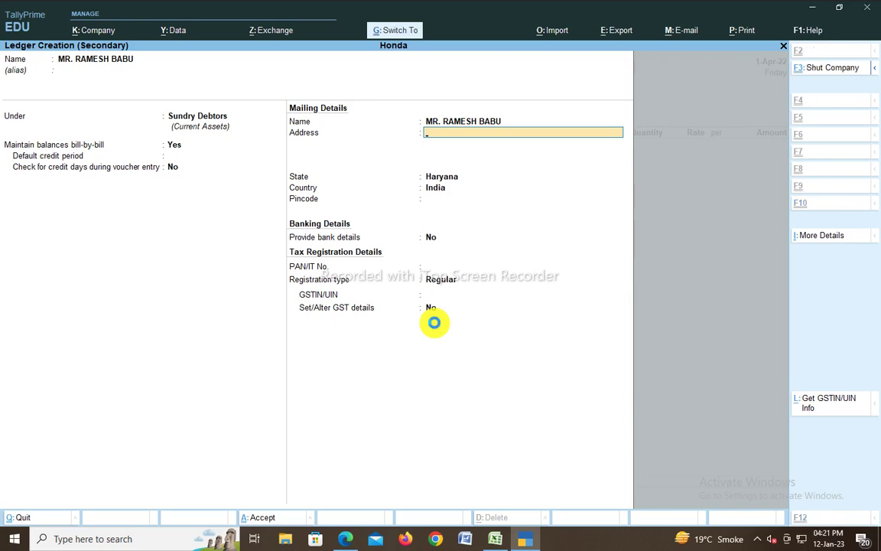
Step: Set the new guest ledger as party and SALE as sales ledger on voucher 2
key(ctrl+a)
key(Return)
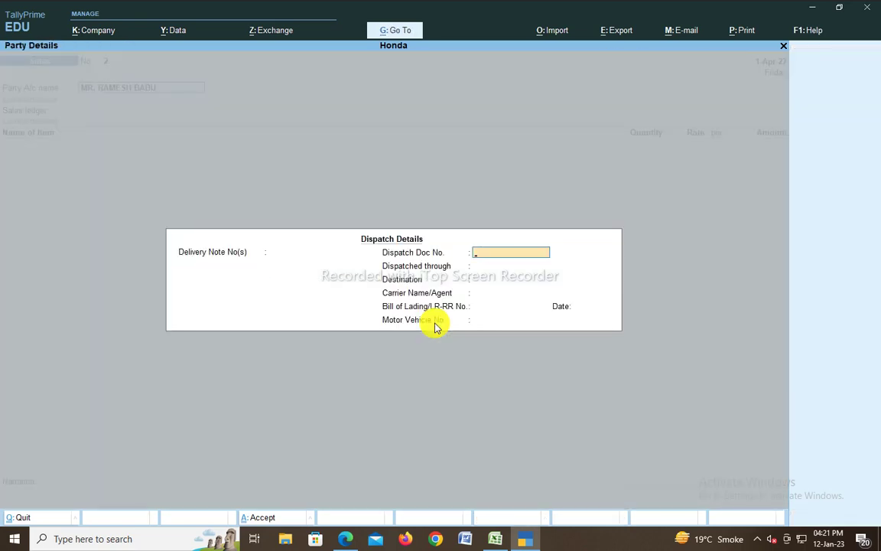
key(ctrl+a)
key(ctrl+a)
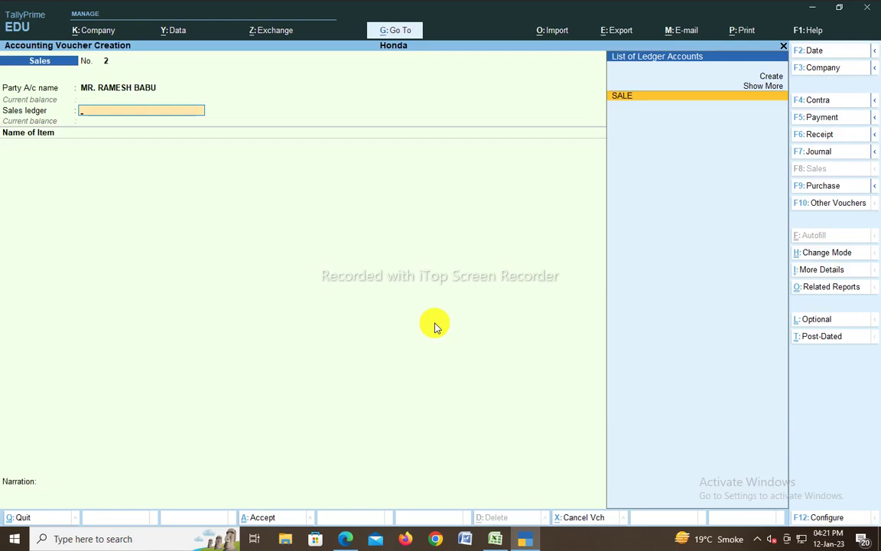
key(Return)
key(alt+Tab)
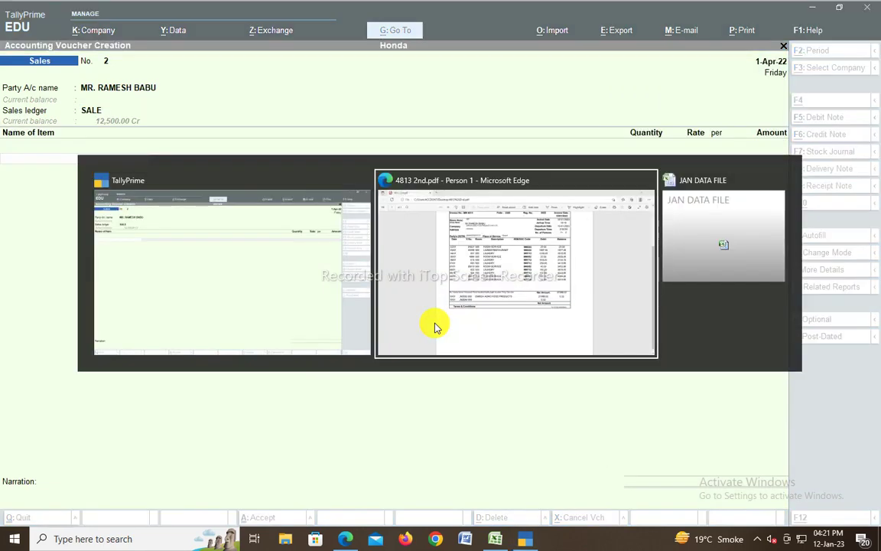
Step: Read the first ROOM SERVICE row (02/01) on the hotel invoice PDF, then return to TallyPrime
scroll(413, 337, up, 2)
scroll(375, 279, down, 2)
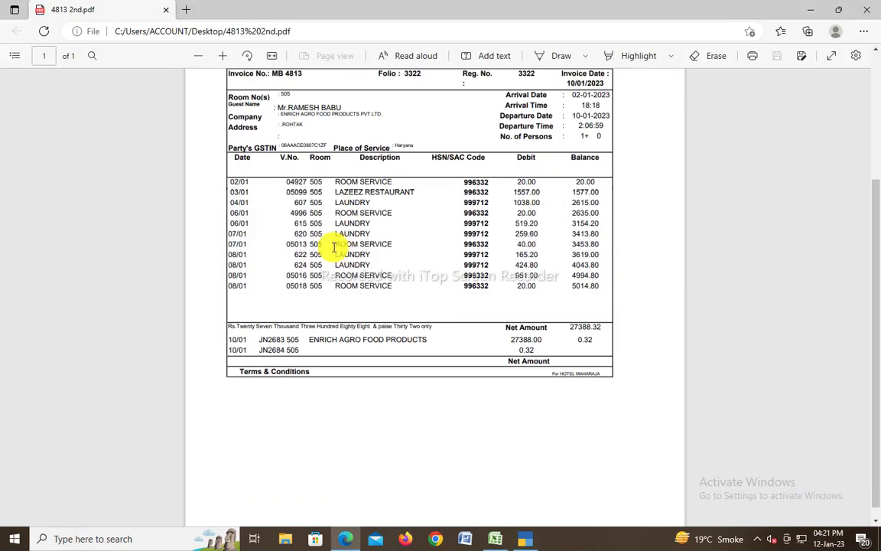
drag(334, 190, 387, 187)
double_click(367, 182)
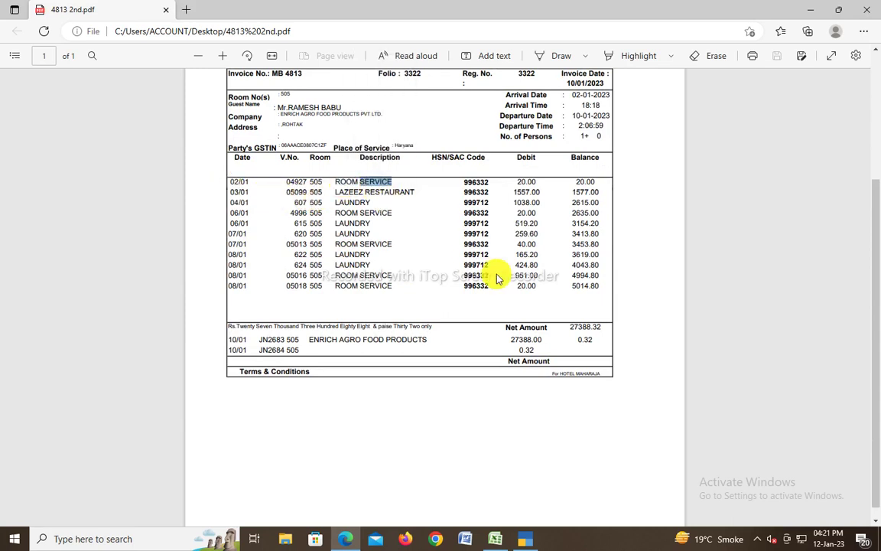
key(alt+Tab)
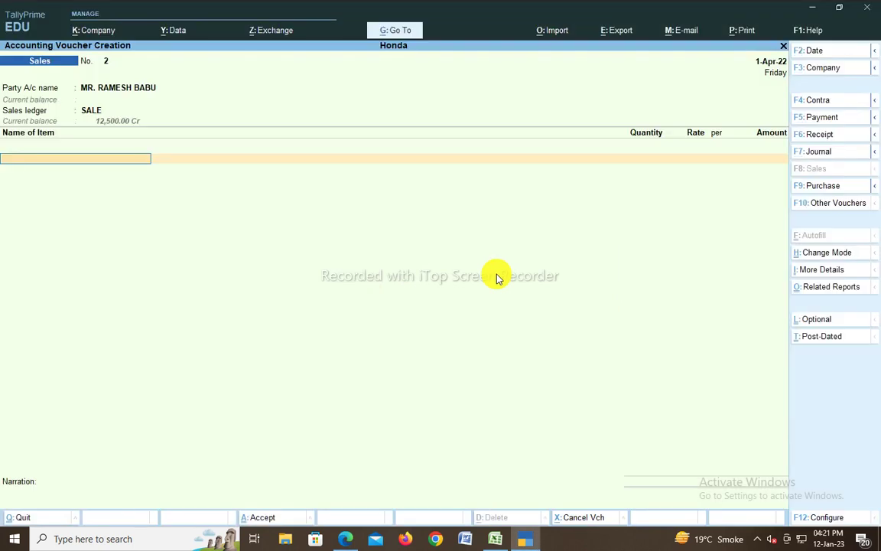
Step: Start a new stock item named ROOM SERVICE with GST details set to Yes
key(alt+c)
text(RO)
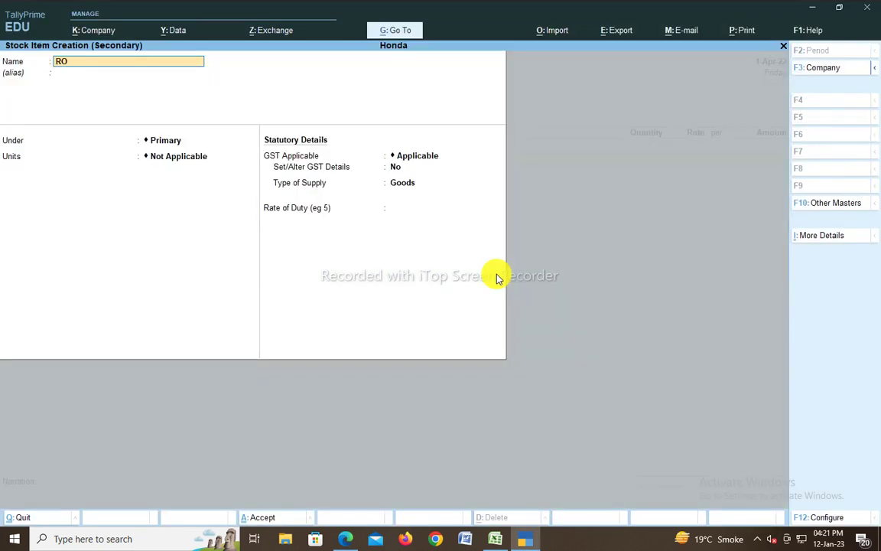
text(OM SERVICE)
key(Return)
key(Return)
key(Return)
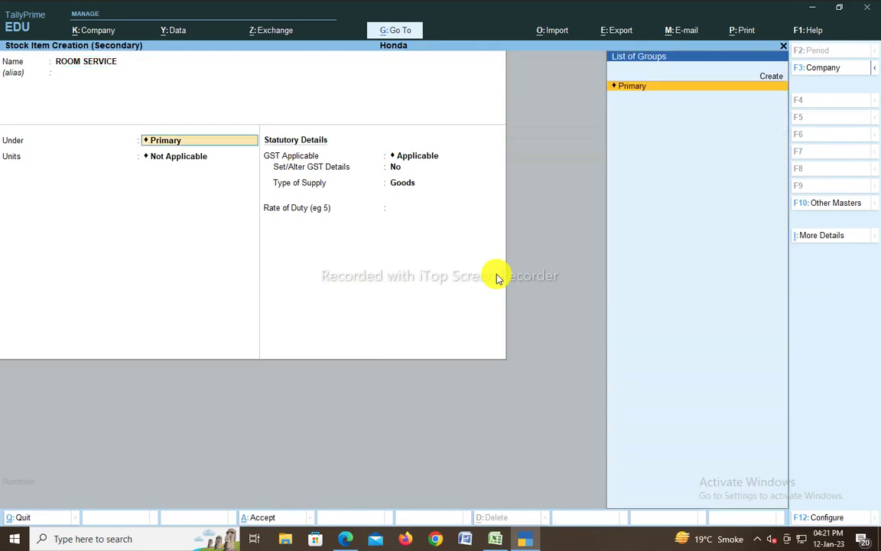
key(Return)
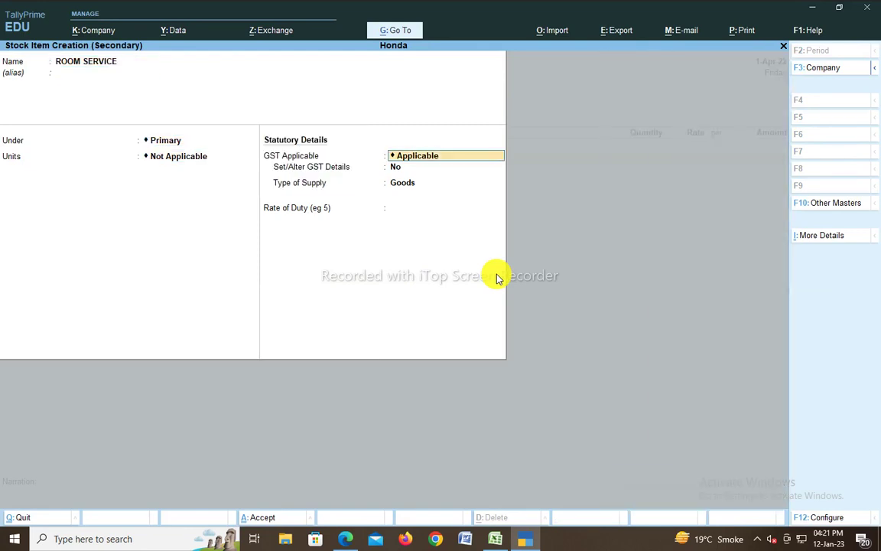
key(Return)
text(Y)
key(Return)
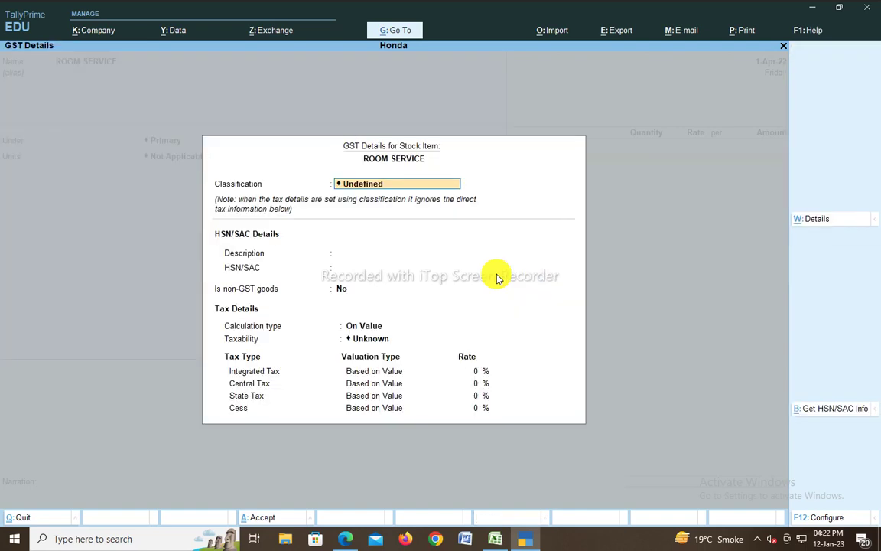
Step: Give ROOM SERVICE HSN/SAC 998899, Taxable at 5% IGST, with Services as supply type
key(Return)
text(9)
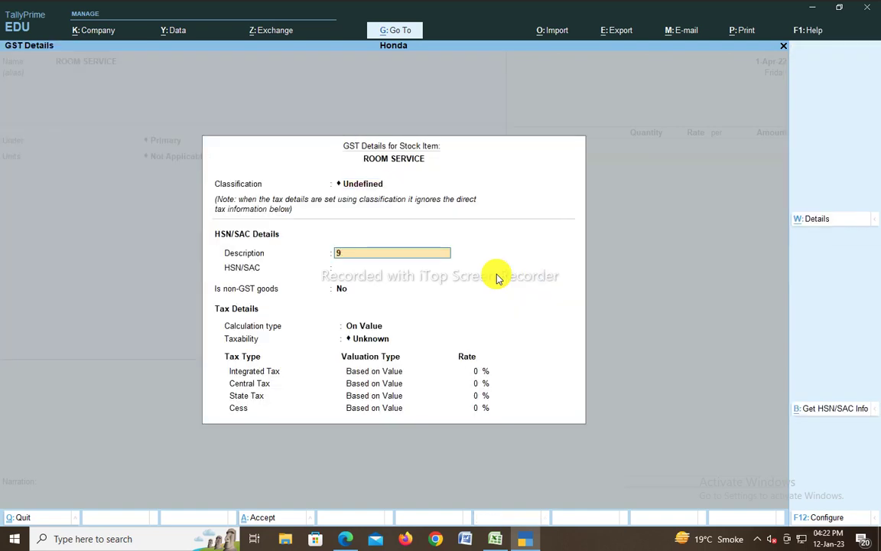
text(98899)
key(Return)
text(998899)
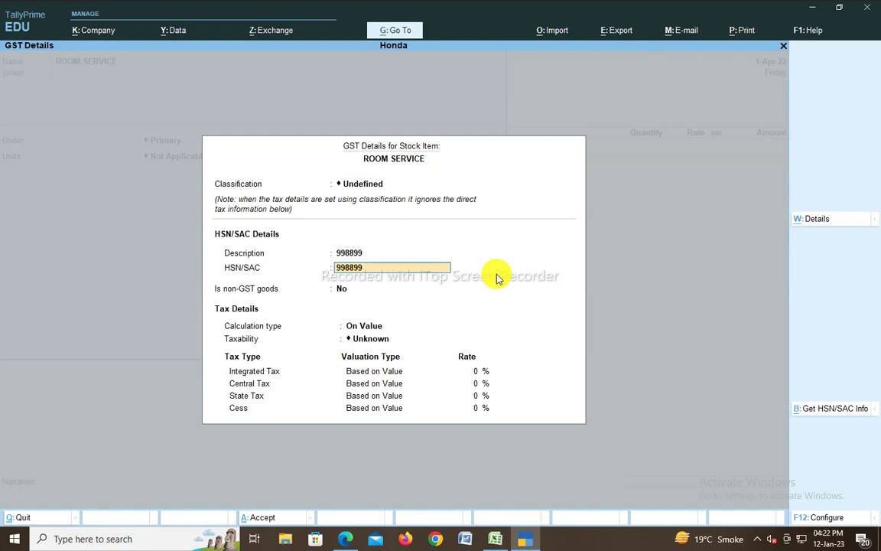
key(Return)
key(Return)
key(Down)
key(Down)
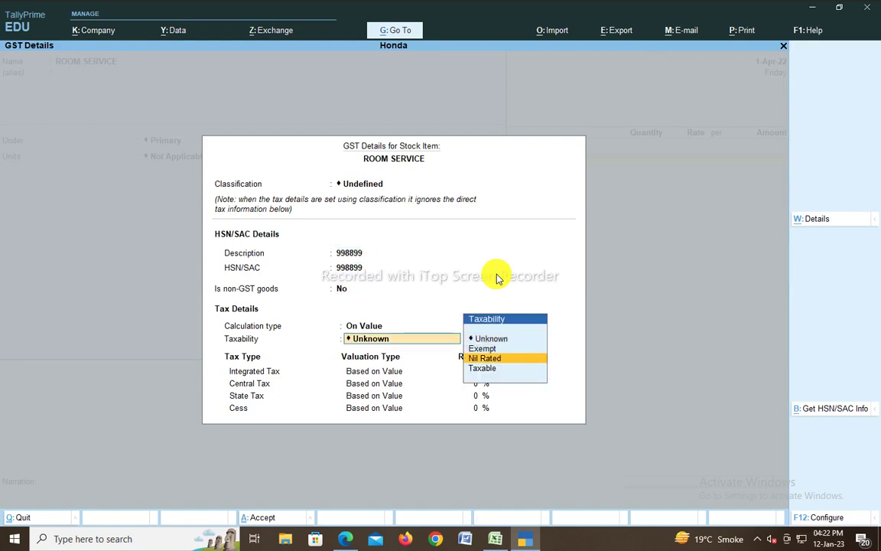
key(Down)
key(Return)
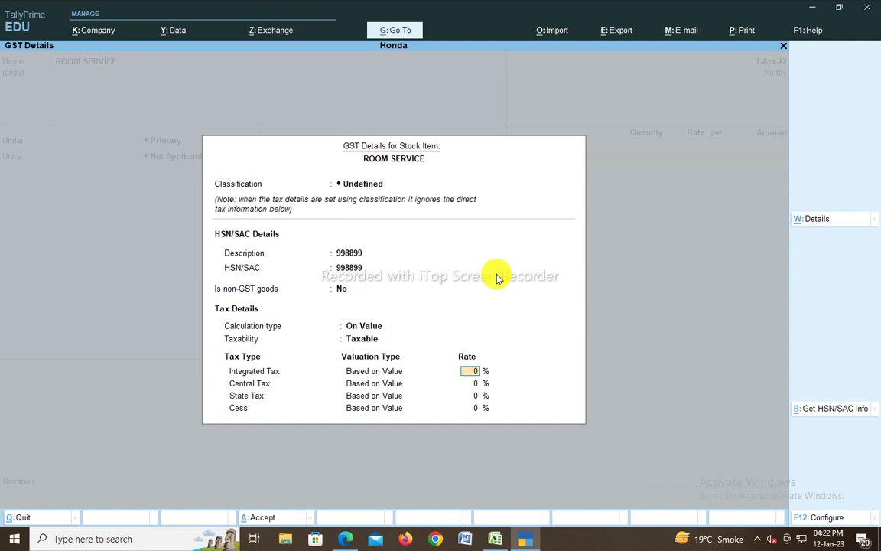
key(Return)
key(Return)
key(Return)
key(Return)
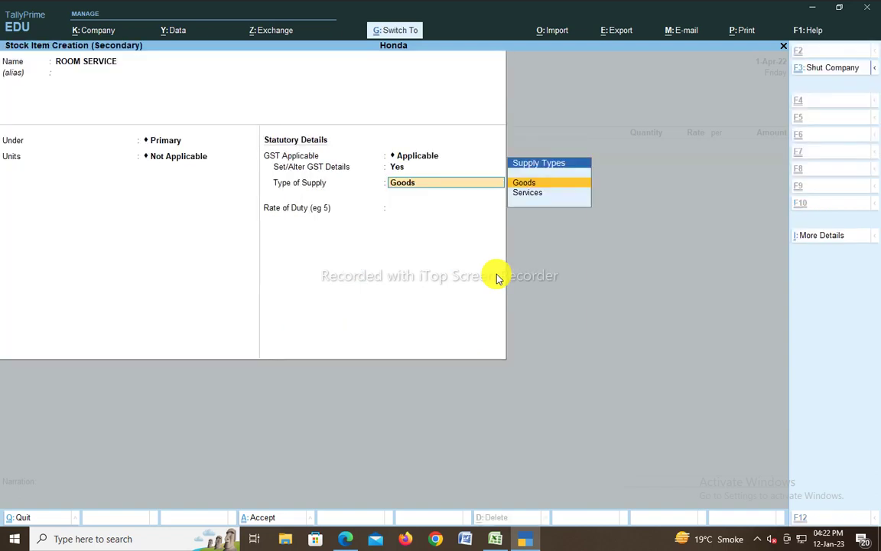
key(Down)
key(Return)
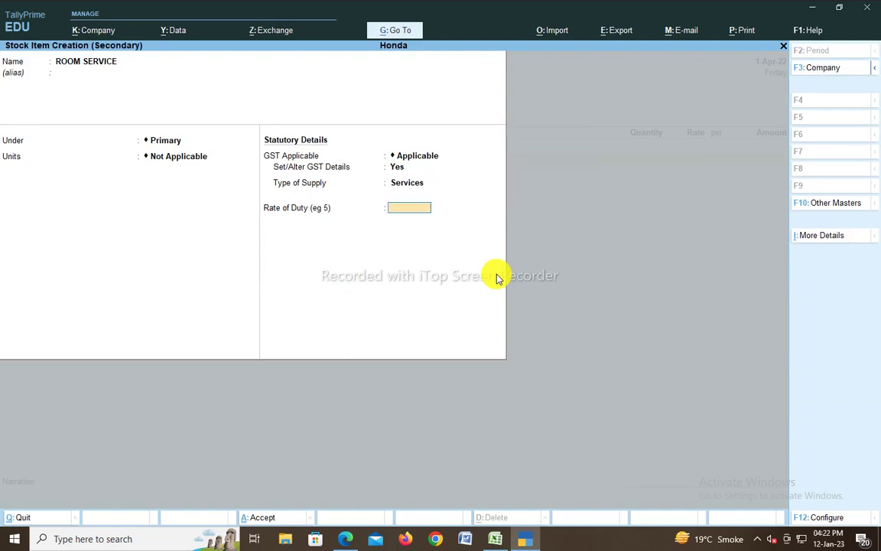
key(Return)
key(Return)
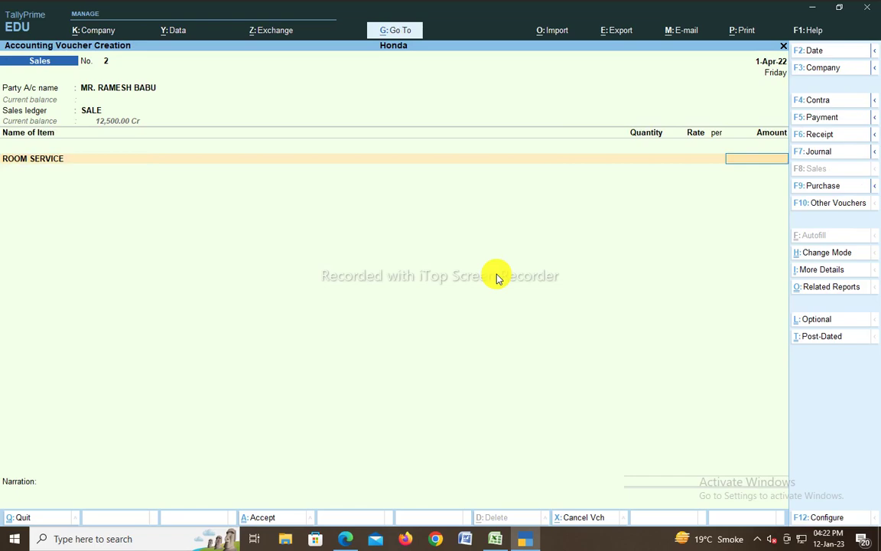
Step: Enter 20.00 as the ROOM SERVICE amount on the voucher
text(20)
key(Return)
key(alt+Tab)
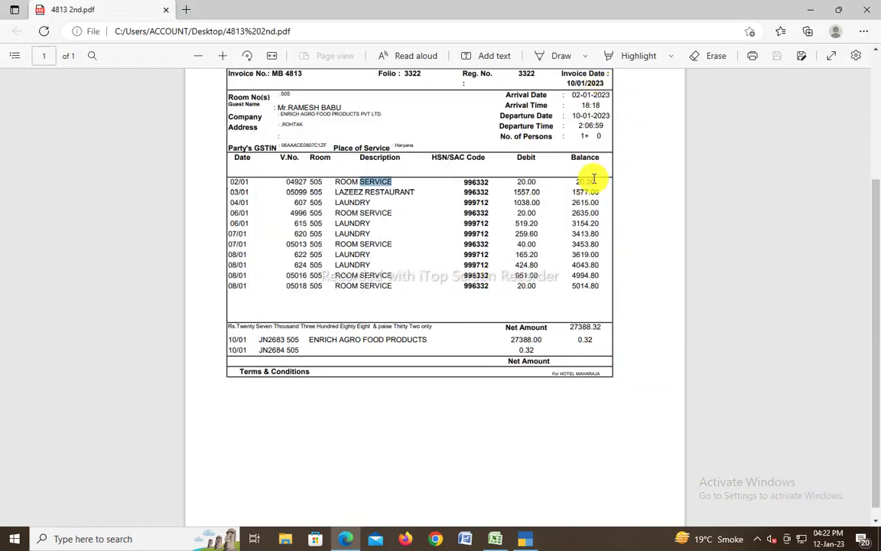
Step: Check the 20.00 balance and the LAZEEZ RESTAURANT entry on the invoice PDF
drag(592, 181, 566, 181)
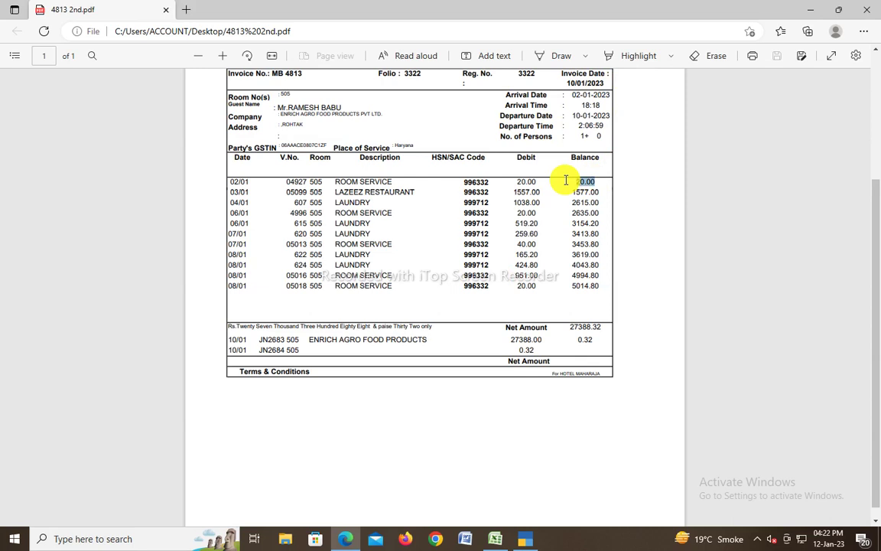
click(398, 191)
drag(398, 190, 333, 192)
key(alt+Tab)
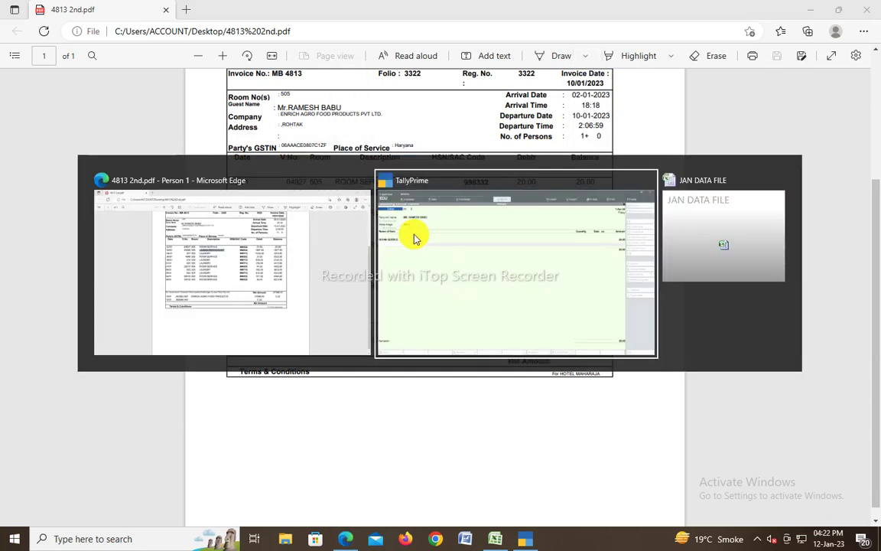
Step: Create a new RESTAURANT stock item under Primary with GST details set to Yes
key(alt+c)
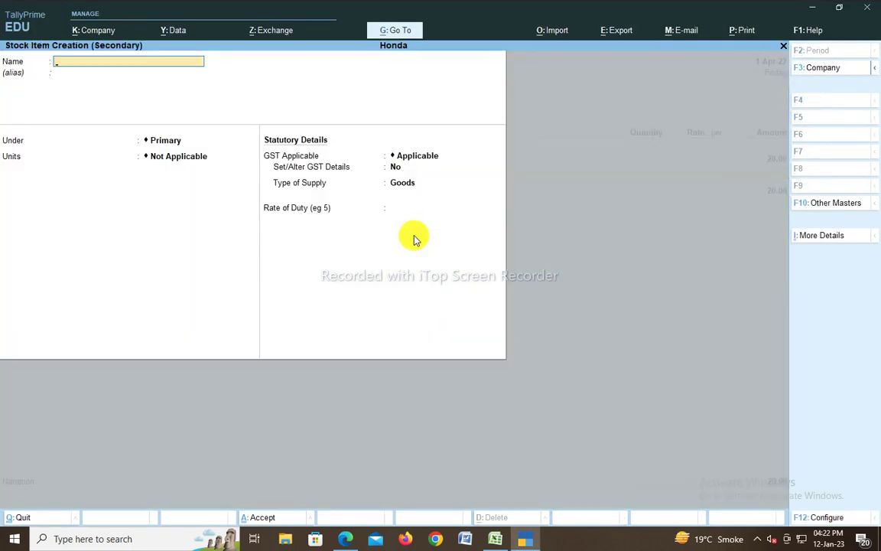
text(RESTAURANT)
key(Return)
key(Return)
key(Return)
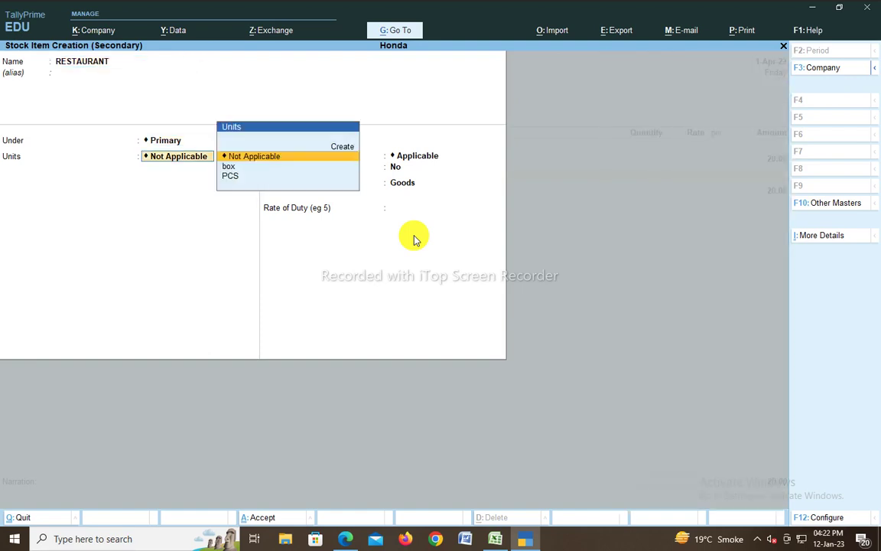
key(Return)
key(Return)
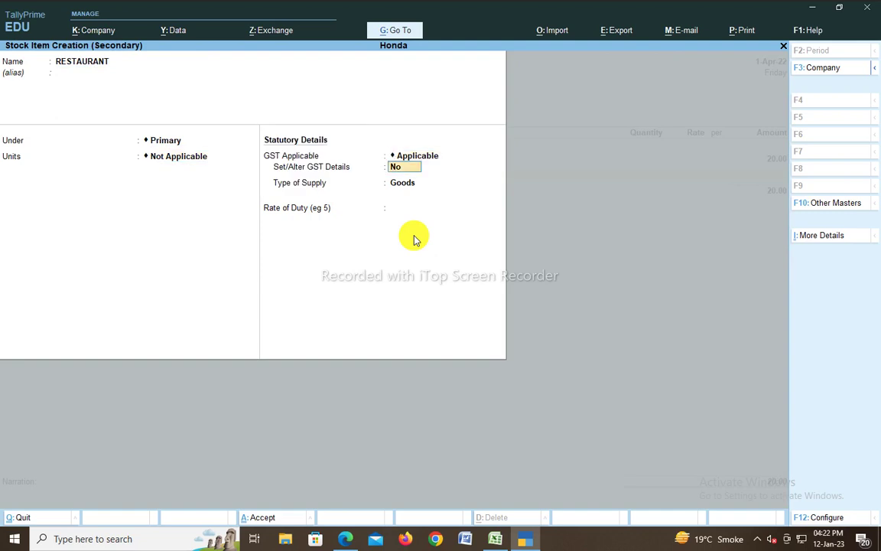
key(y)
key(Return)
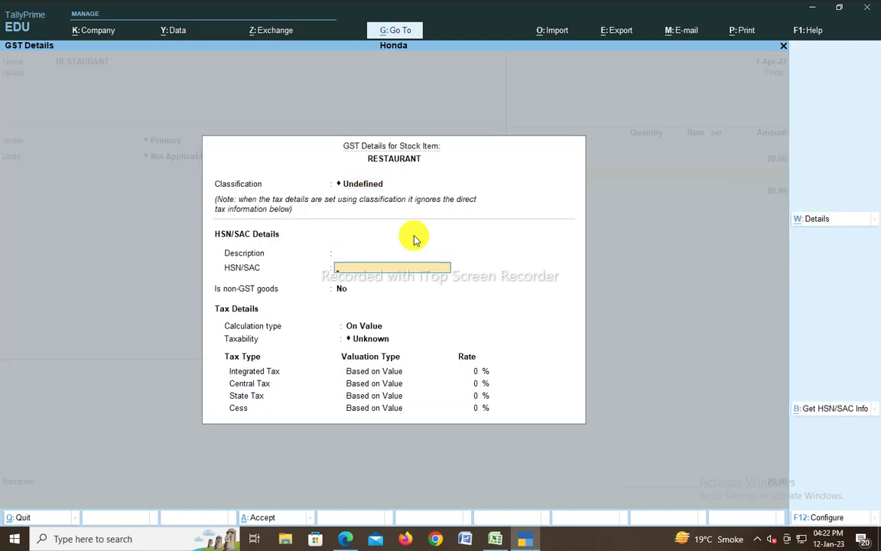
Step: Enter 123456 as RESTAURANT's GST description and HSN/SAC, checking the invoice PDF
key(BackSpace)
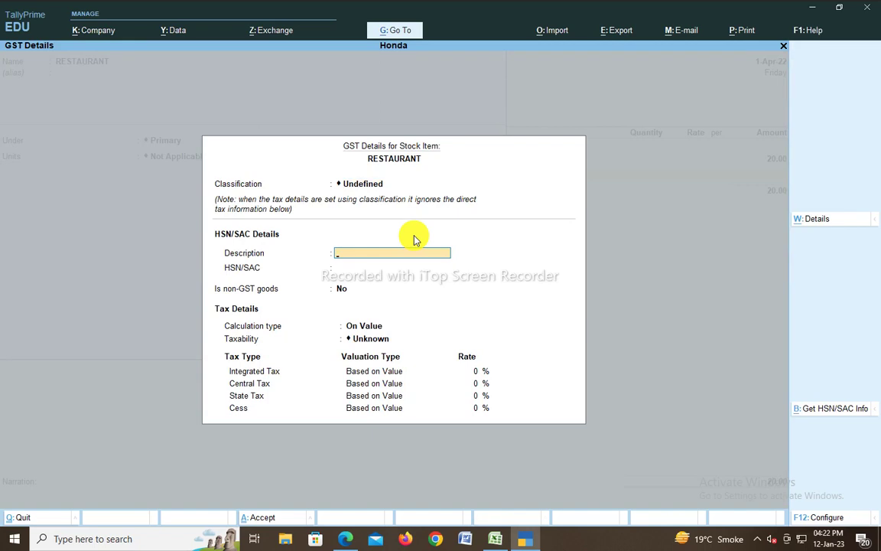
text(123456)
key(Return)
text(123)
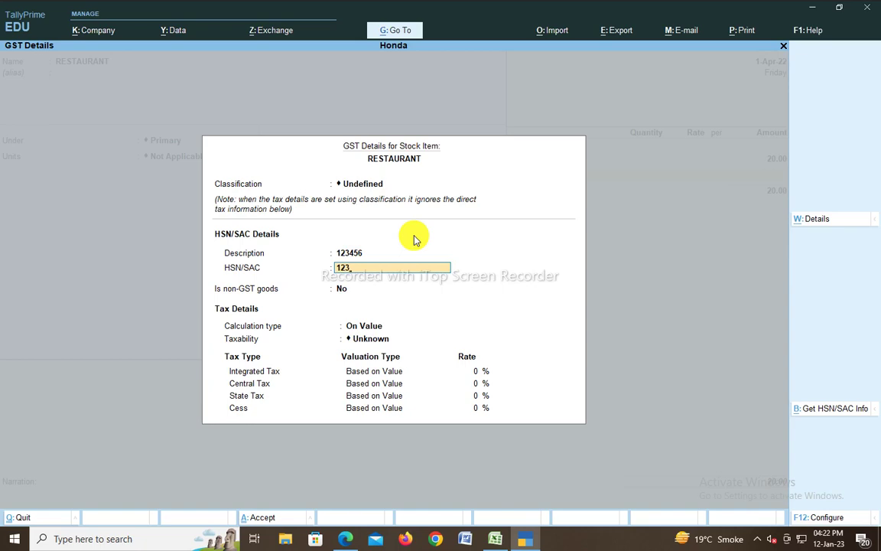
text(456)
key(Return)
key(alt+Tab)
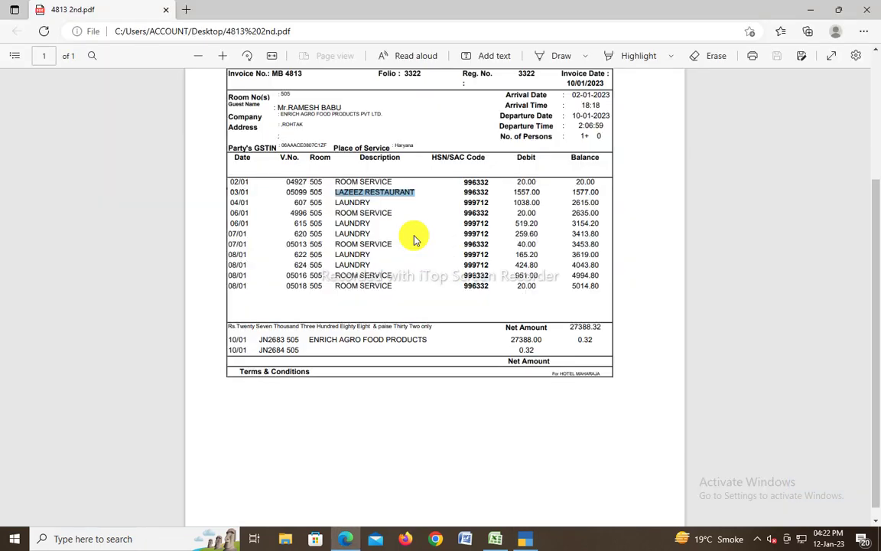
key(alt+Tab)
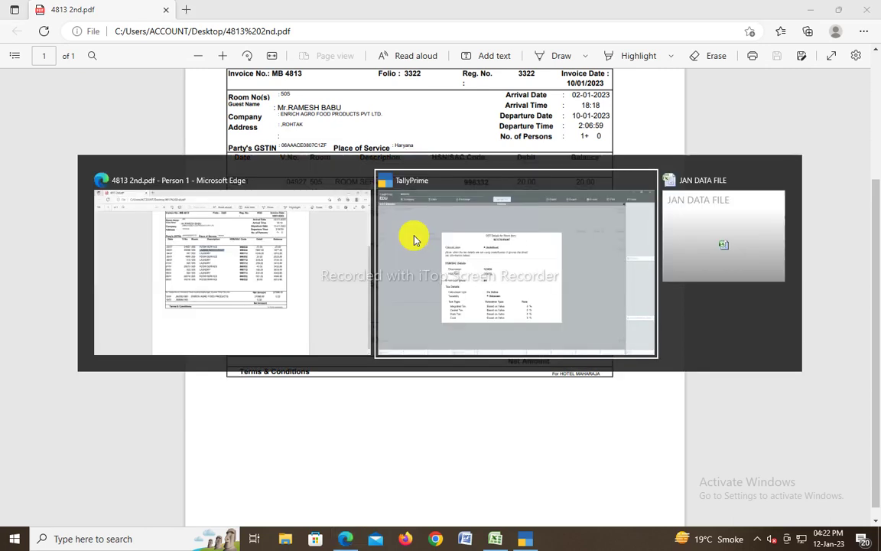
key(BackSpace)
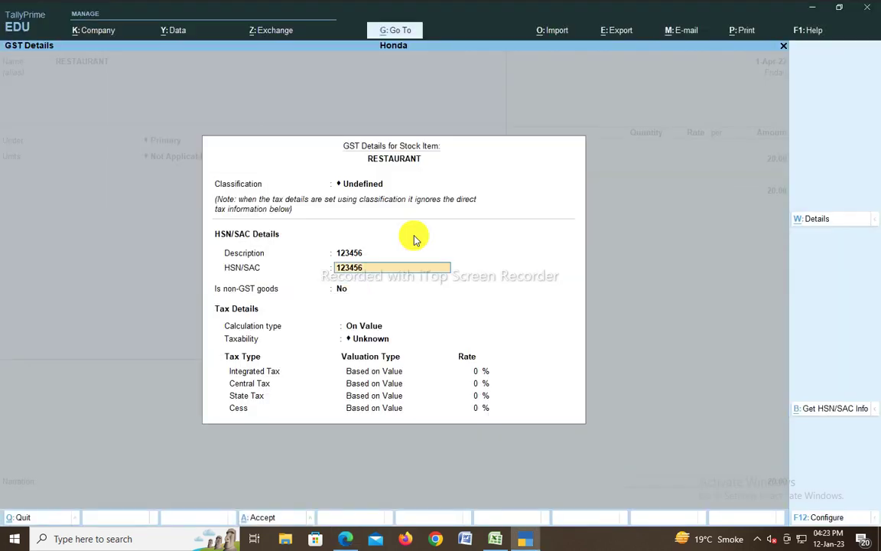
Step: Replace RESTAURANT's description and HSN/SAC with 996332 and mark it Taxable
key(BackSpace)
key(BackSpace)
key(BackSpace)
text(99)
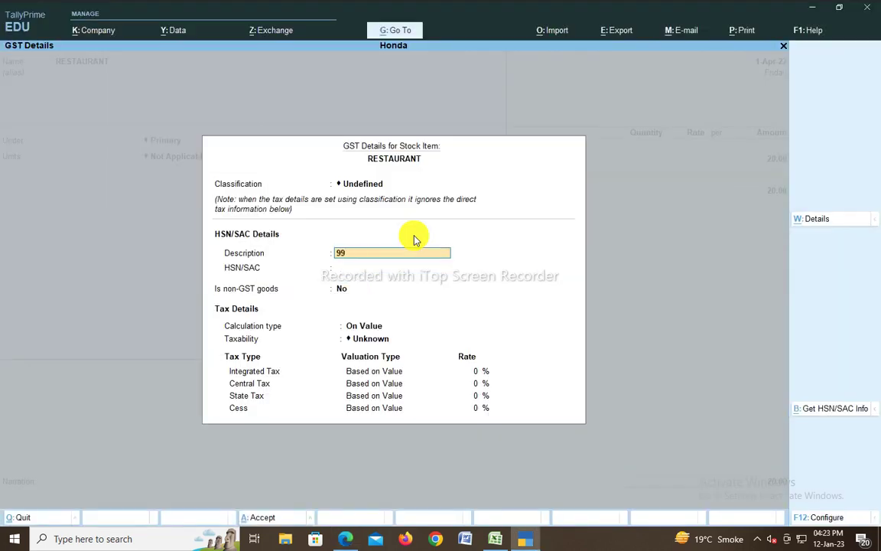
text(6332)
key(Return)
text(996332)
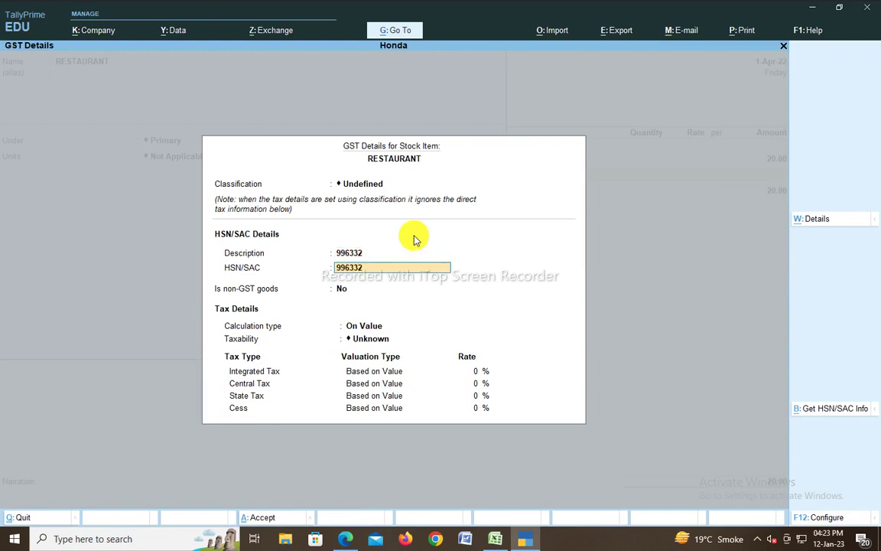
key(Return)
key(Return)
key(Down)
key(Down)
key(Down)
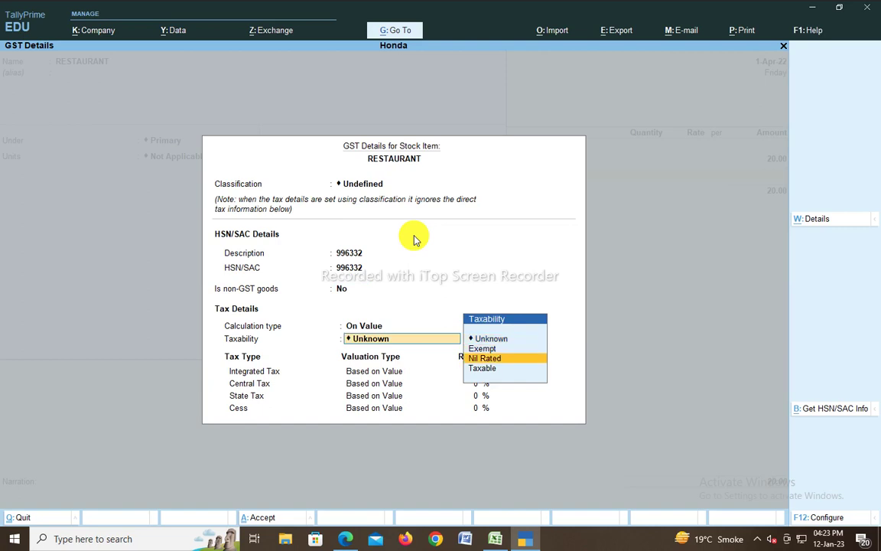
key(Return)
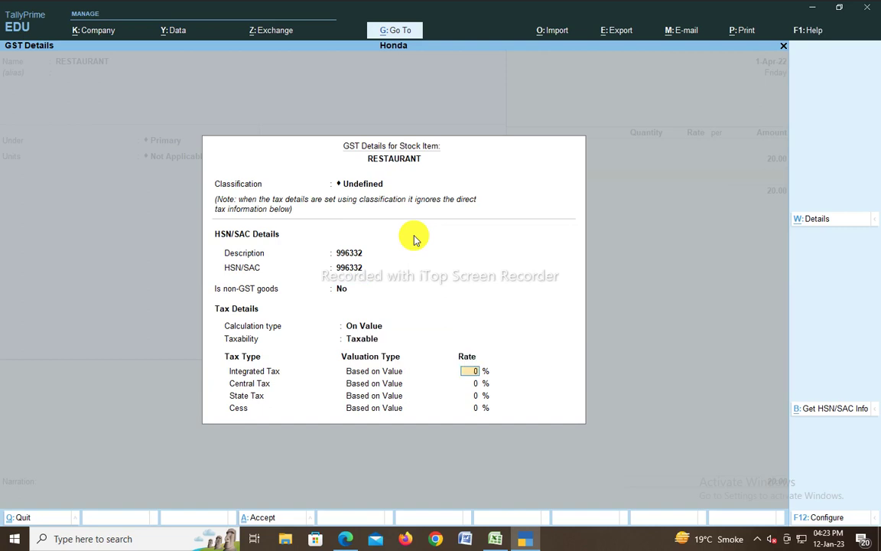
Step: Set 5% integrated tax (2.50% central and state) and Goods supply, then save RESTAURANT
text(5)
key(Return)
key(ctrl+a)
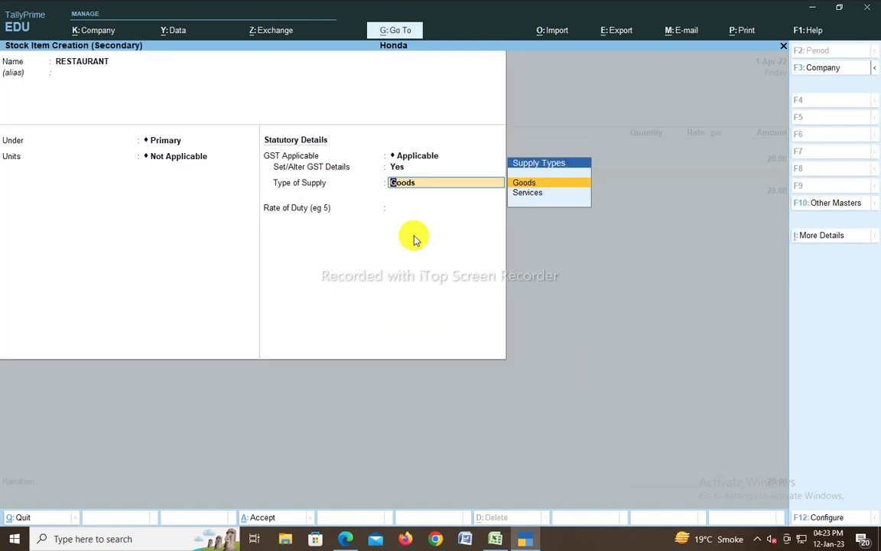
key(Down)
key(Up)
key(Return)
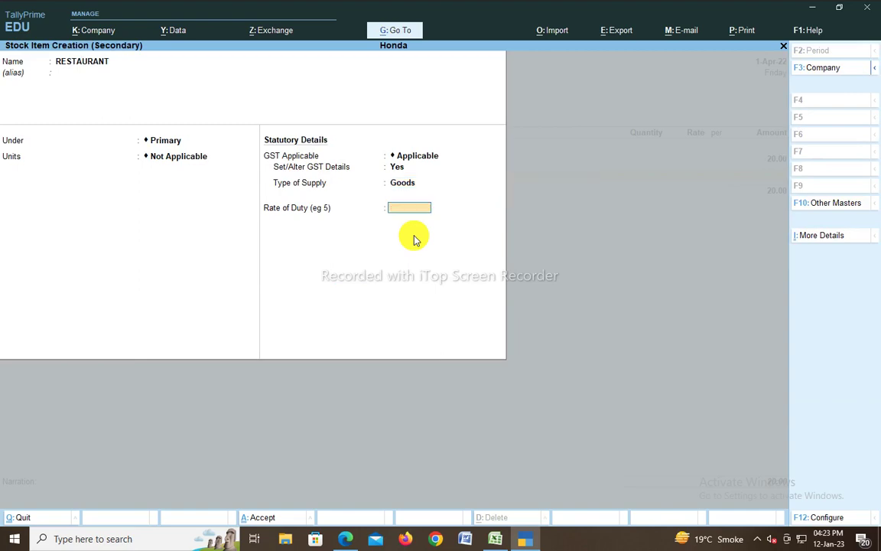
key(ctrl+a)
Step: Enter the invoice's 1,577.00 as the RESTAURANT amount, bringing the voucher to 1,597.00
key(alt+Tab)
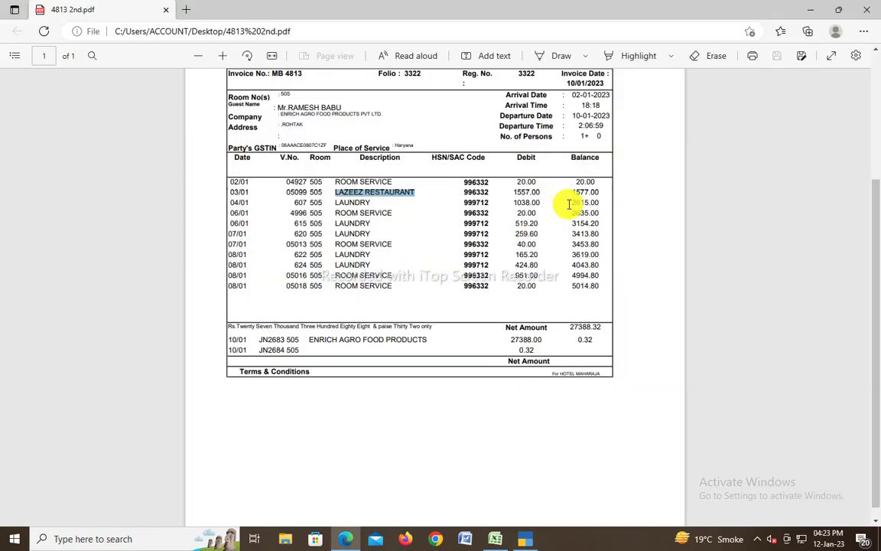
double_click(585, 192)
key(alt+Tab)
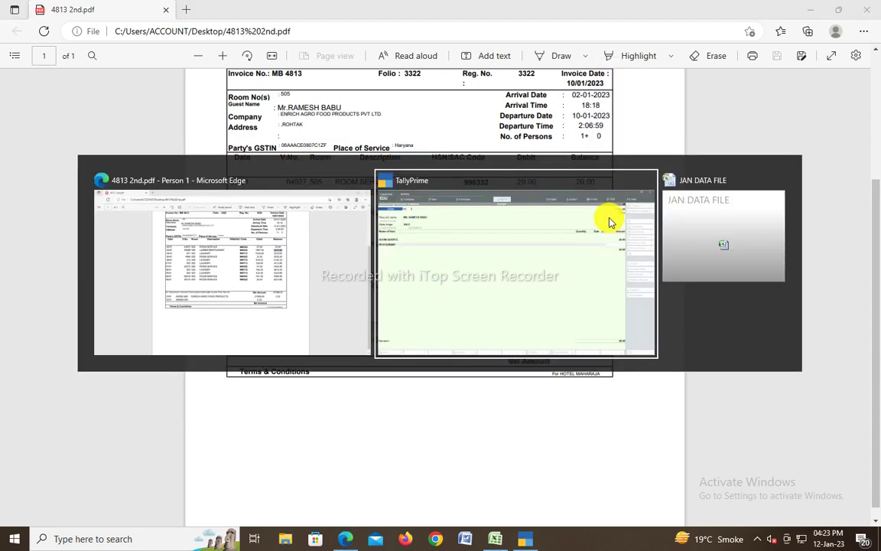
text(1)
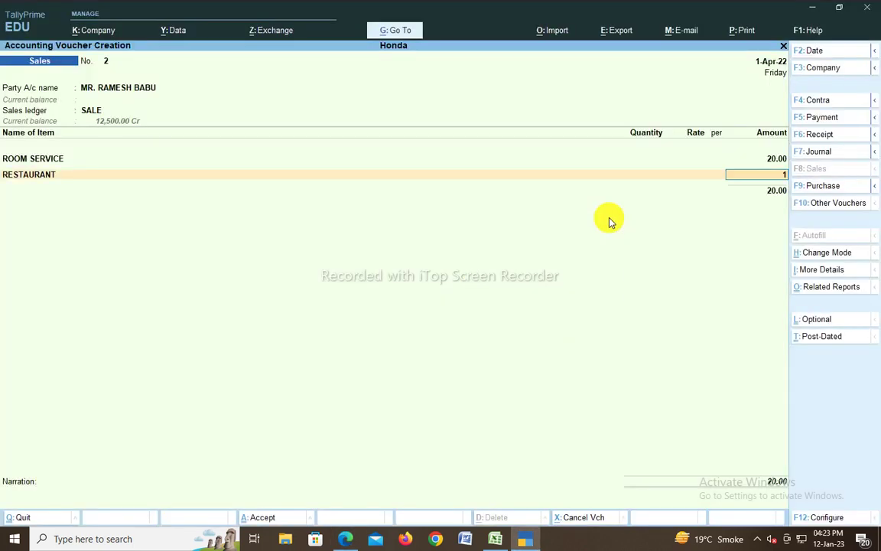
text(,577)
key(Return)
Step: Open the ROOM SERVICE stock item for alteration
key(BackSpace)
key(BackSpace)
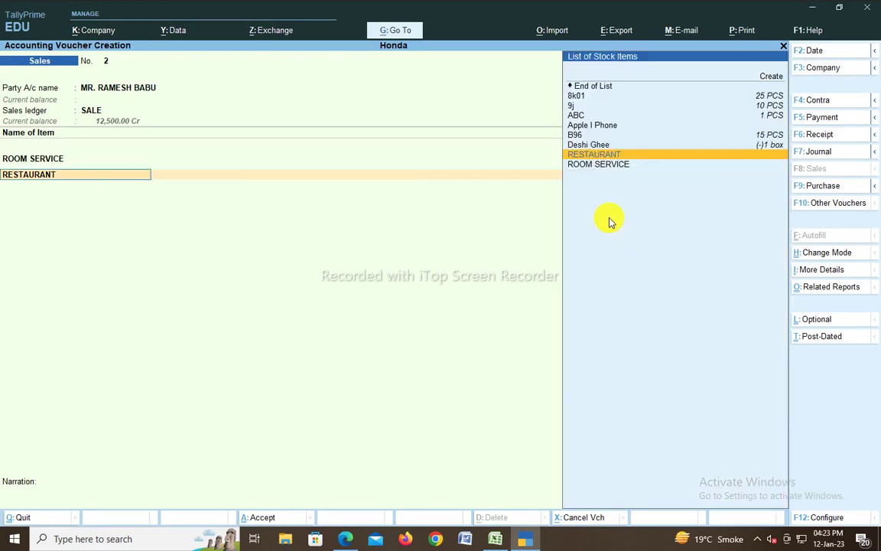
key(BackSpace)
key(BackSpace)
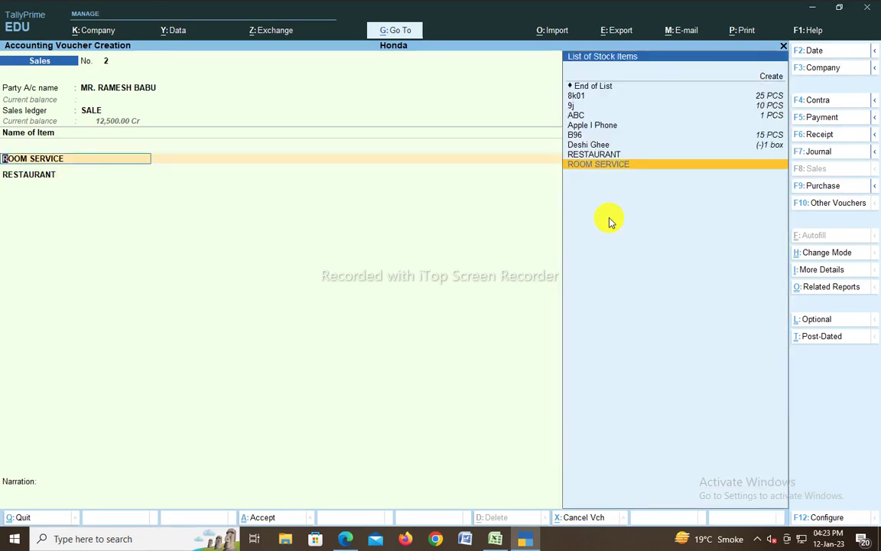
key(ctrl+Return)
Step: Turn on GST details for ROOM SERVICE and check the correct code on the invoice PDF
key(Return)
key(Return)
key(Return)
key(Return)
key(Return)
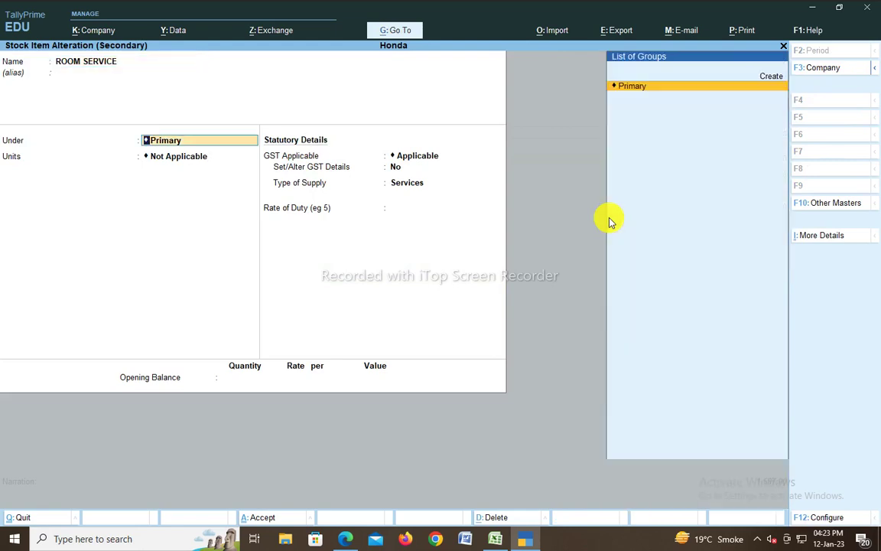
text(y)
key(Return)
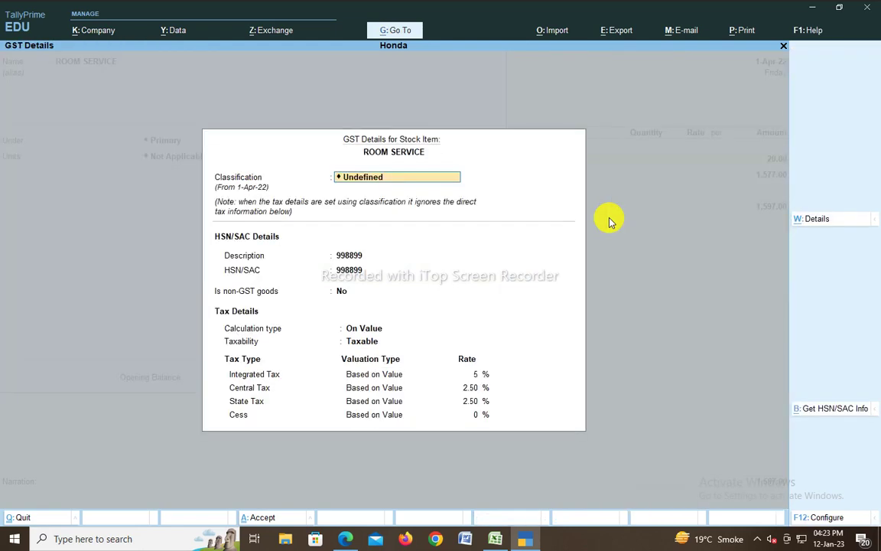
key(Return)
key(Return)
key(BackSpace)
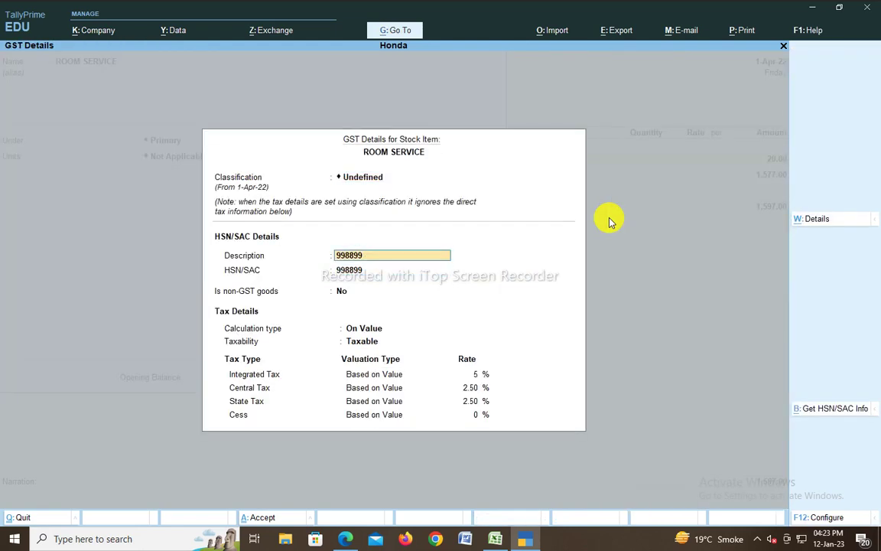
key(alt+Tab)
key(alt+Tab)
key(alt+Tab)
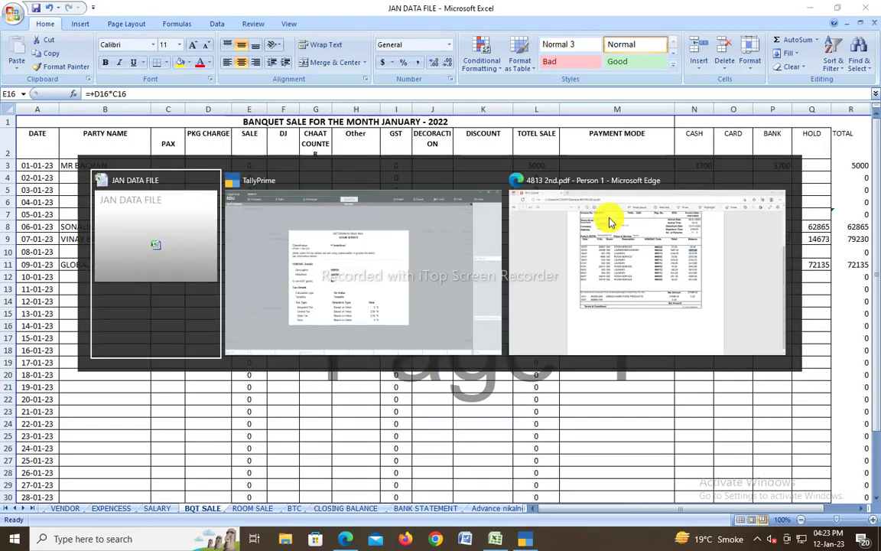
key(alt+Tab)
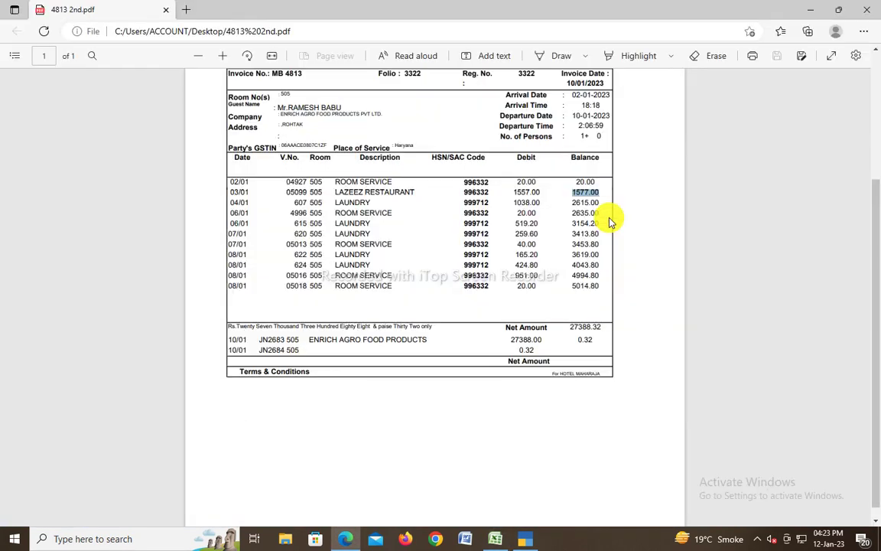
key(alt+Tab)
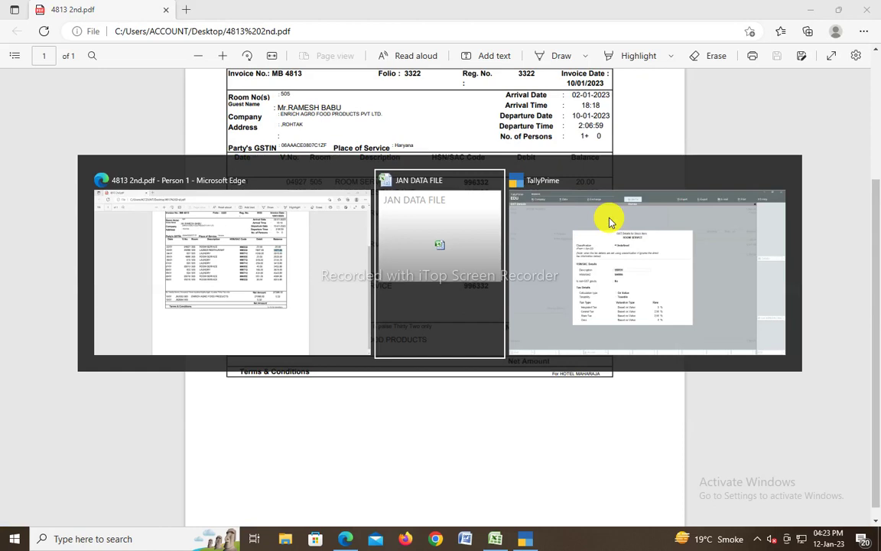
key(alt+Tab)
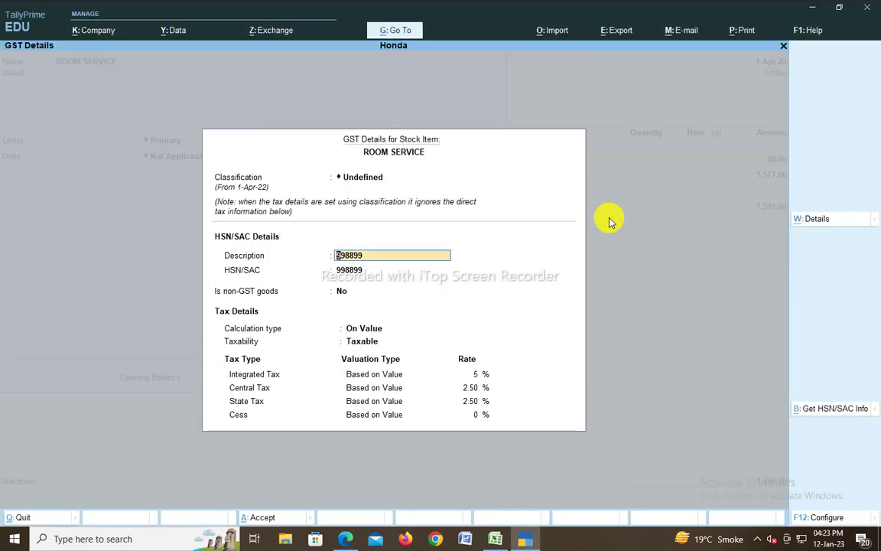
Step: Change ROOM SERVICE's description and HSN/SAC to 996332, keeping Services, and save it
text(996332)
key(Return)
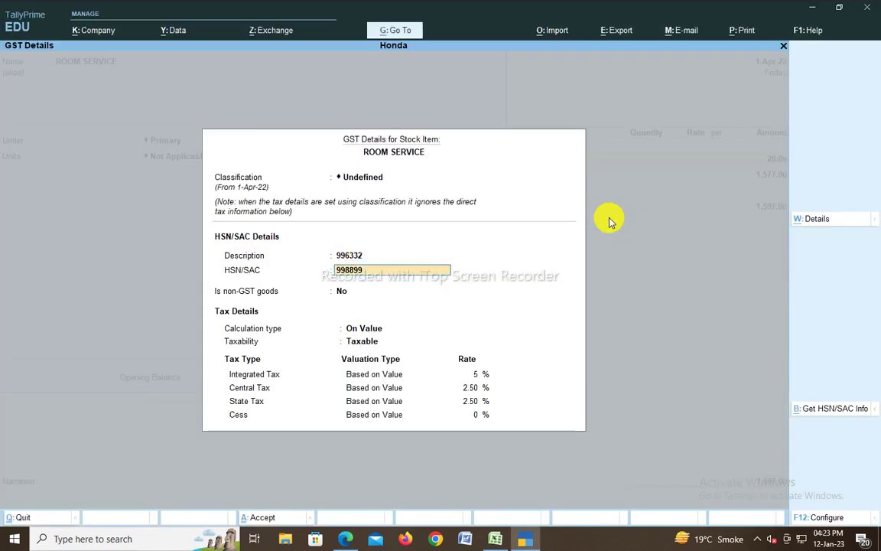
text(996332)
key(Return)
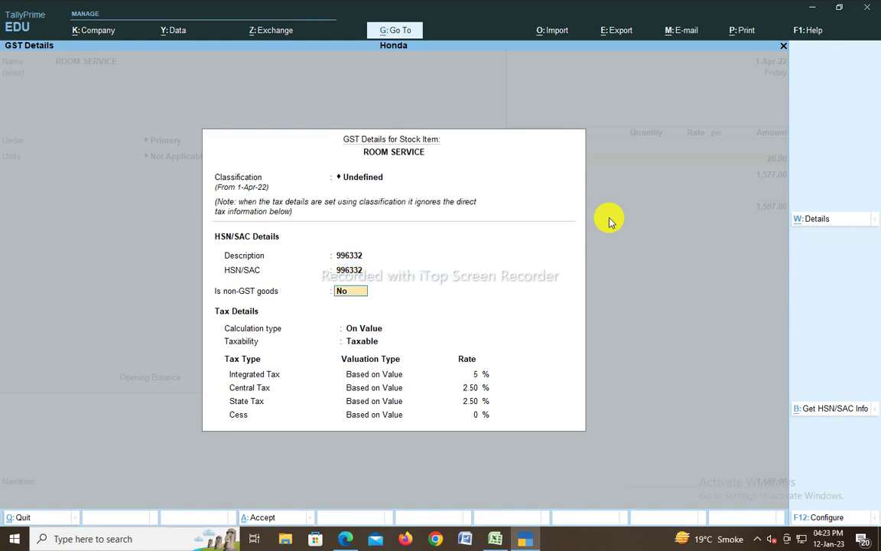
key(ctrl+a)
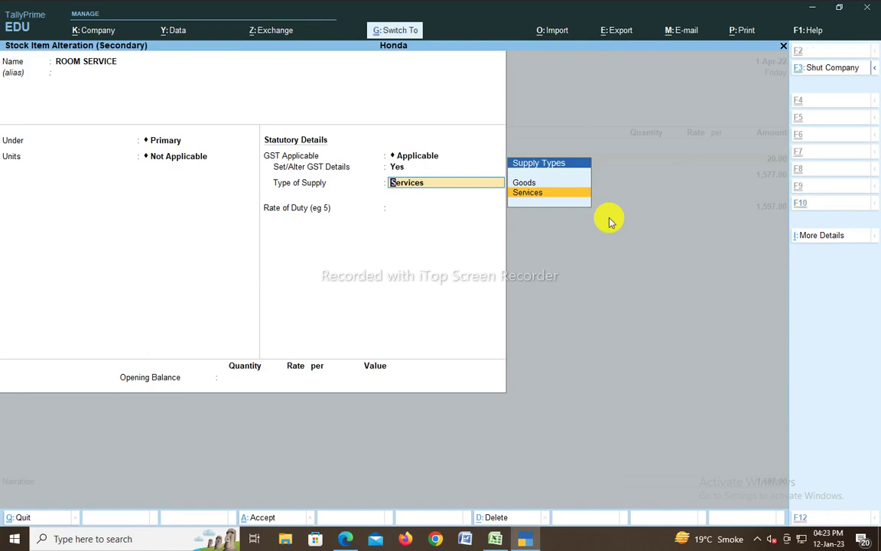
key(ctrl+a)
key(Return)
key(Return)
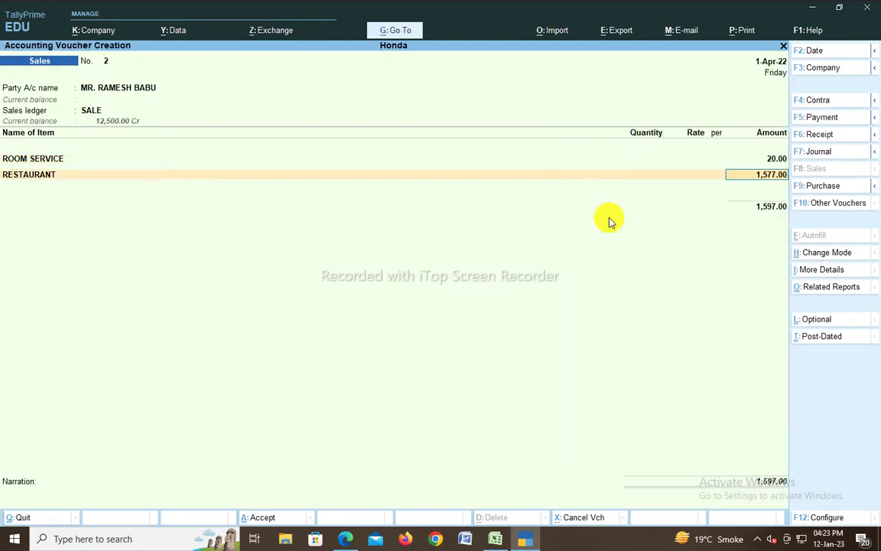
key(Return)
key(alt+Tab)
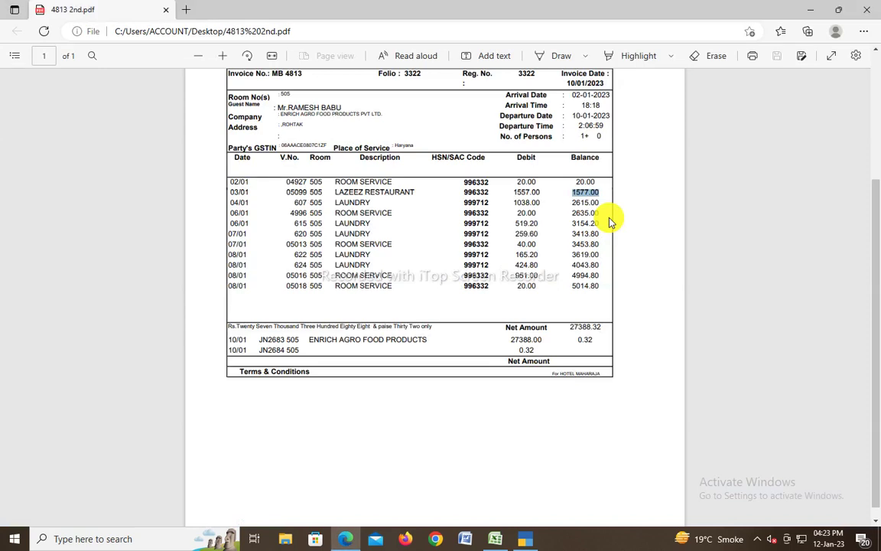
Step: Pick out LAUNDRY on the invoice's 04/01 row, then return to the sales voucher
double_click(364, 201)
key(ctrl+c)
key(alt+Tab)
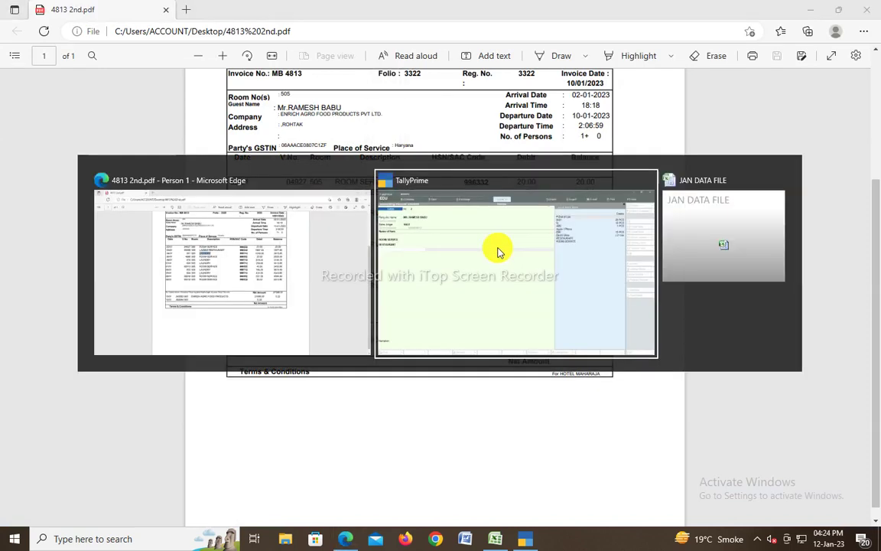
key(Escape)
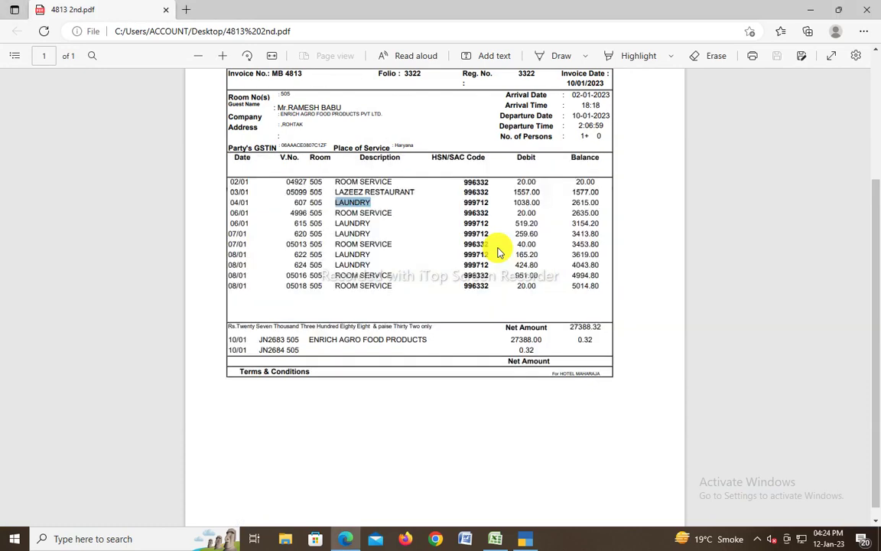
key(alt+Tab)
Step: Create a new LAUNDRY stock item under Primary with GST details set to Yes
key(alt+c)
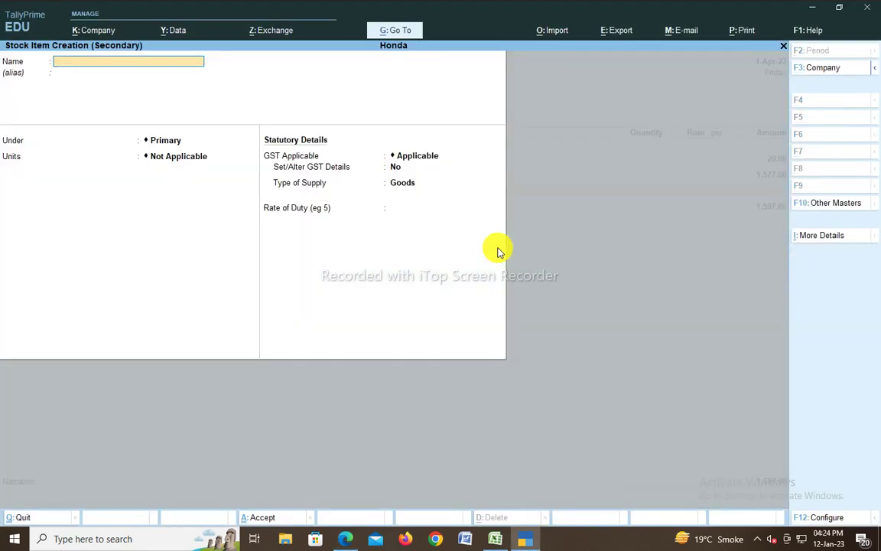
text(LAUNDRY)
key(Return)
key(Return)
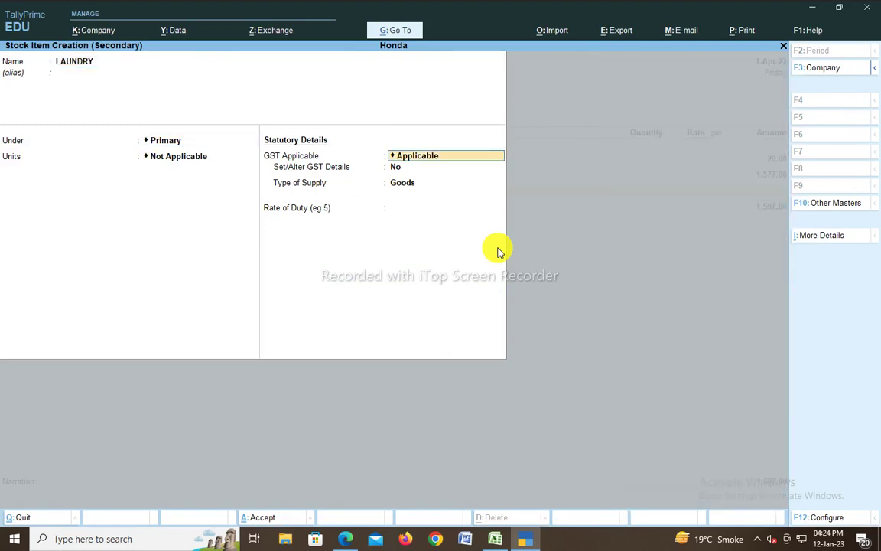
key(Return)
text(Y)
key(Return)
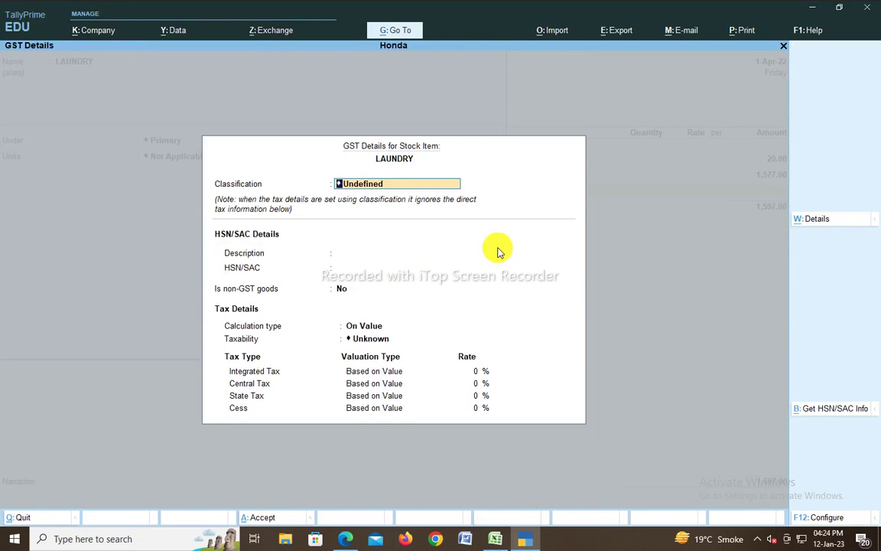
key(Return)
Step: Enter 999712 as LAUNDRY's GST description and HSN/SAC, verified against the invoice
text(9963)
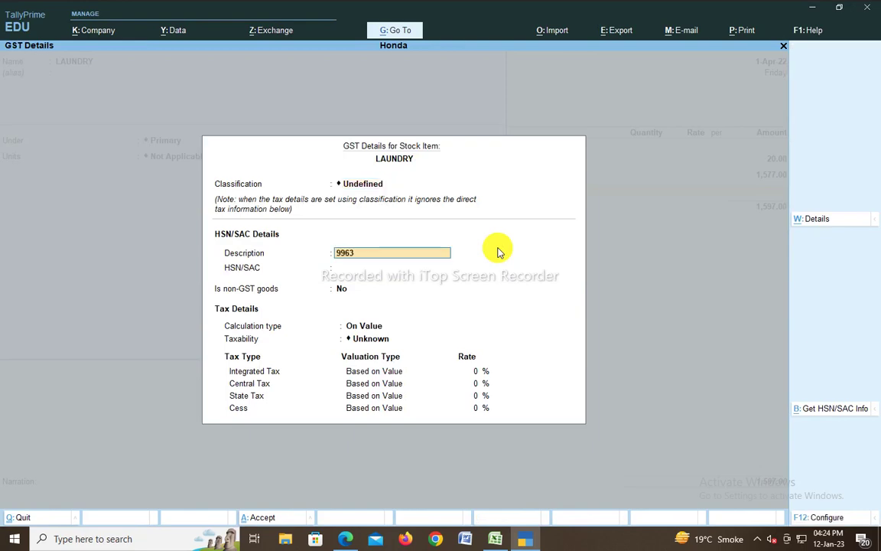
key(alt+Tab)
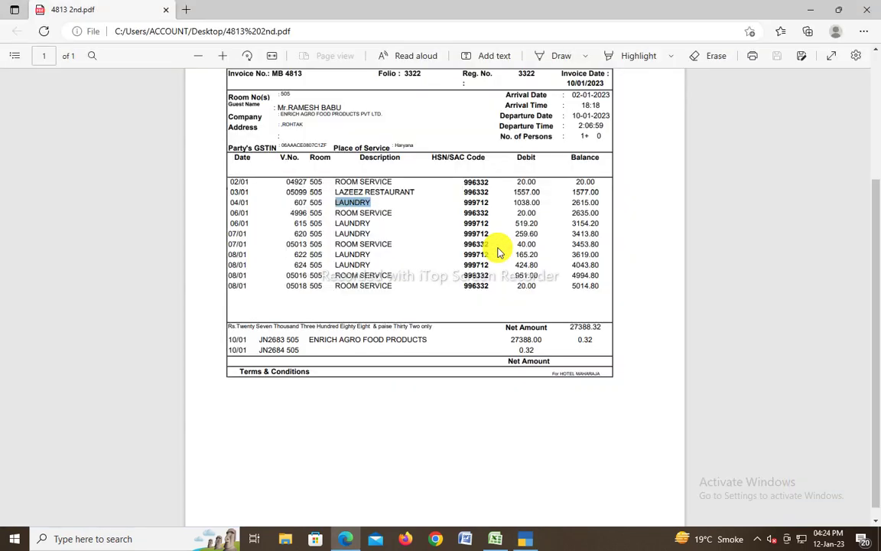
key(alt+Tab)
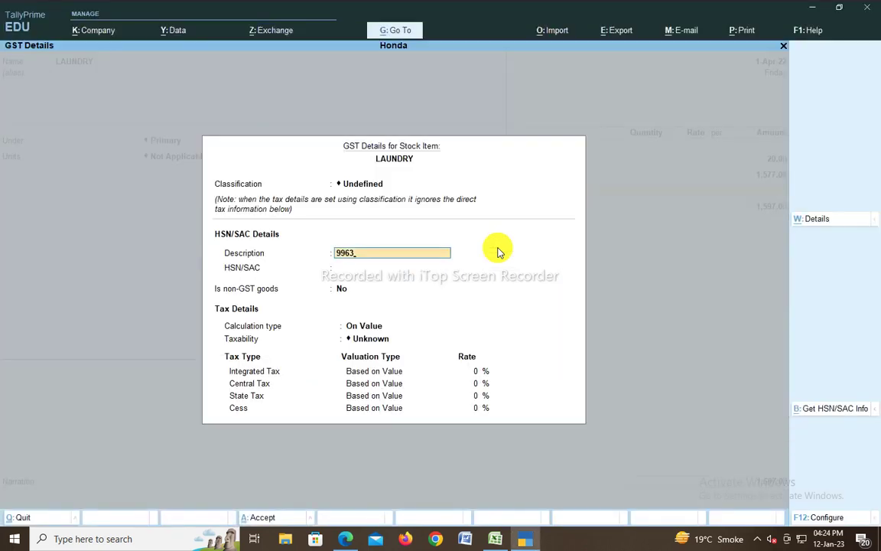
key(BackSpace)
text(9712)
key(Return)
text(999)
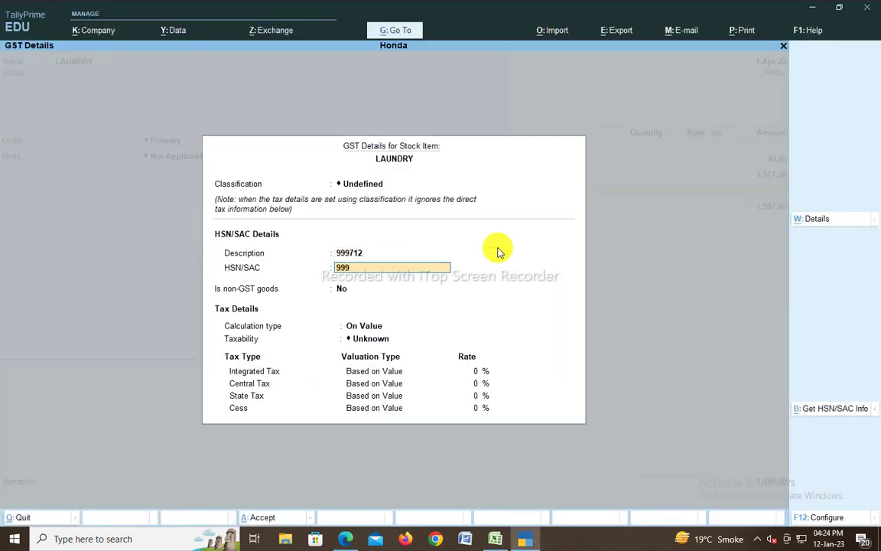
text(712)
key(Return)
key(alt+Tab)
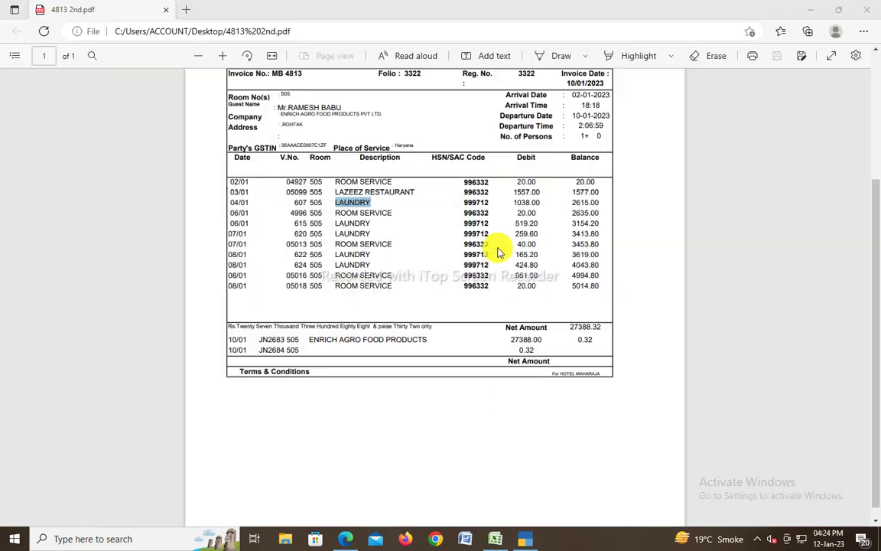
key(alt+Tab)
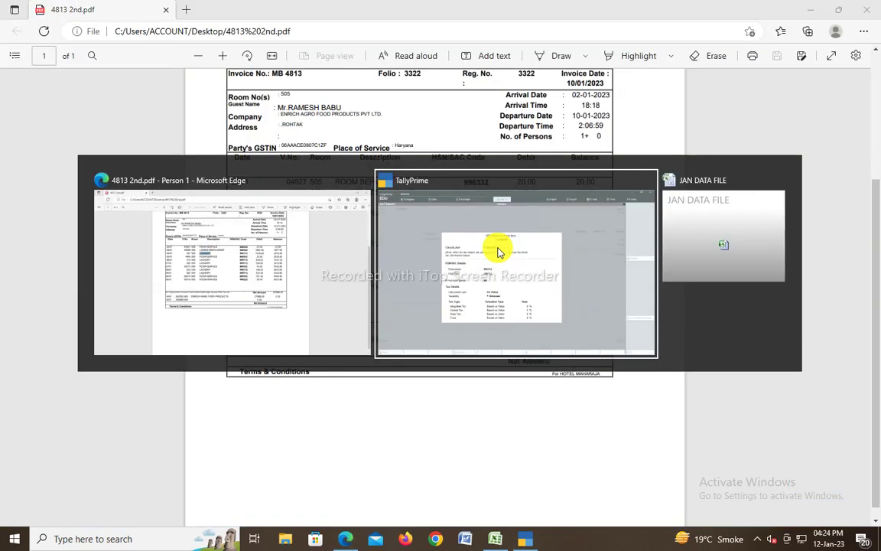
Step: Mark LAUNDRY Taxable at 18% integrated tax and save it onto the voucher
key(Return)
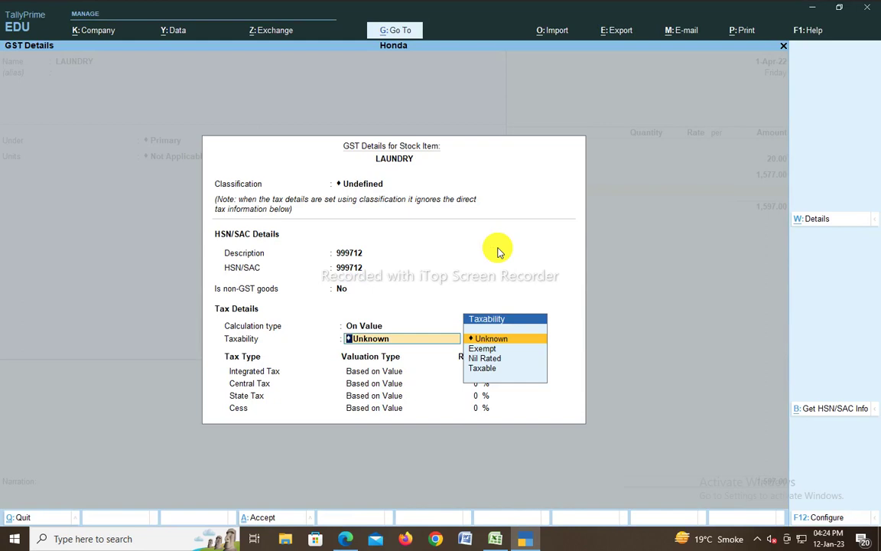
key(Down)
key(Down)
key(Down)
key(Return)
text(18)
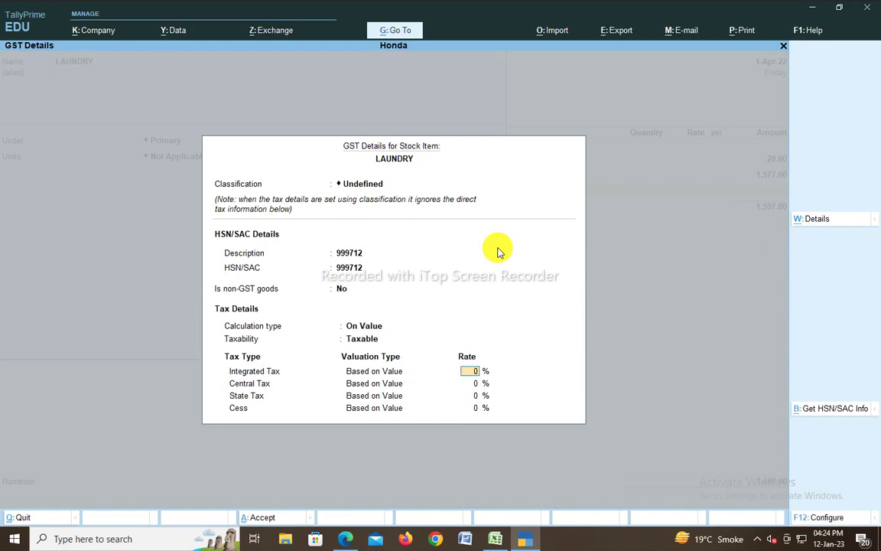
key(Return)
key(Return)
key(Return)
key(Return)
key(ctrl+a)
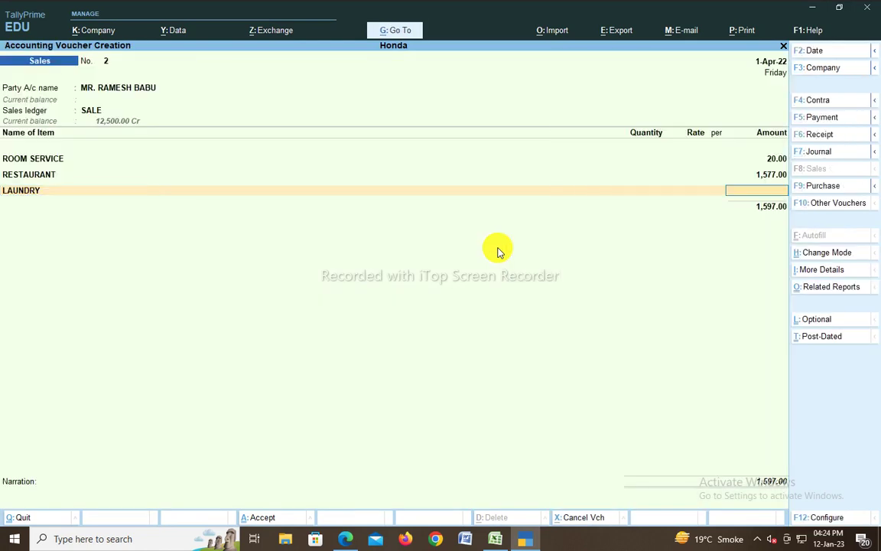
Step: Alter the LAUNDRY item so its type of supply is Services instead of Goods
key(BackSpace)
key(ctrl+Return)
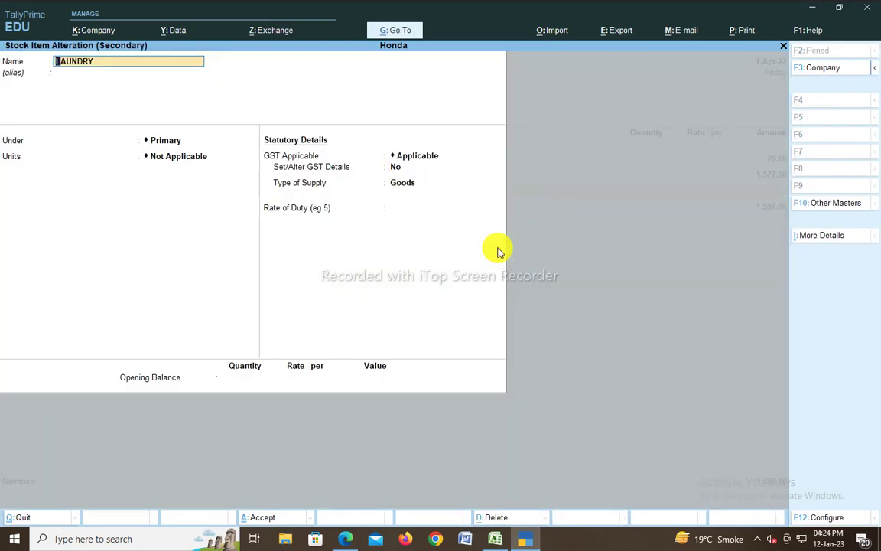
key(Return)
key(Return)
key(Return)
key(Return)
key(Return)
key(Return)
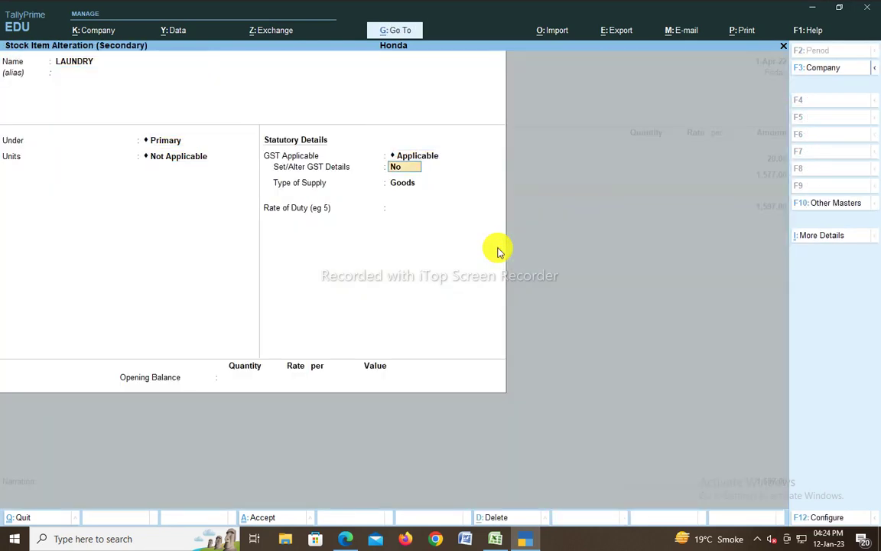
key(Down)
key(Return)
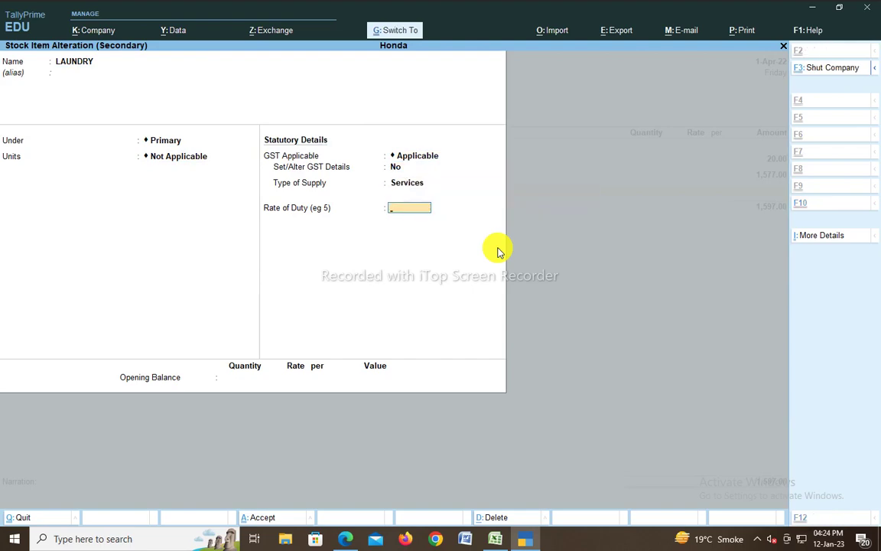
key(Return)
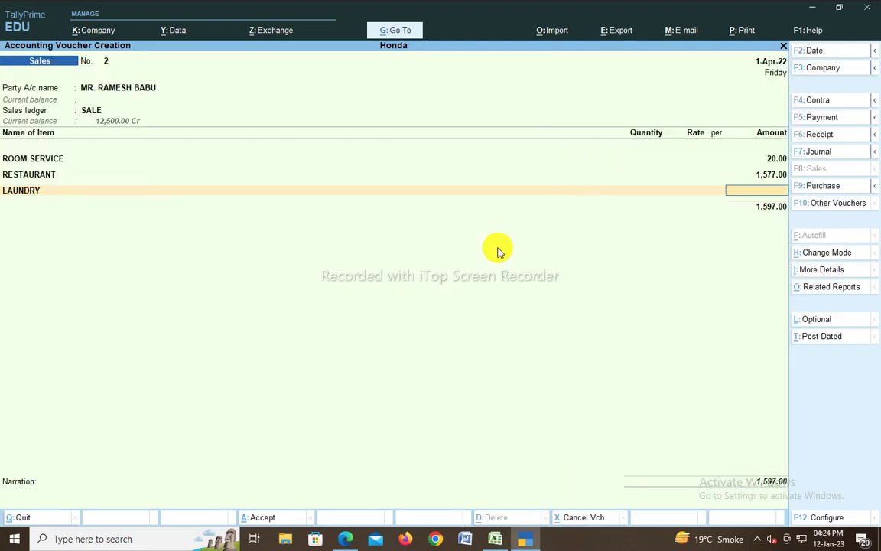
key(alt+Tab)
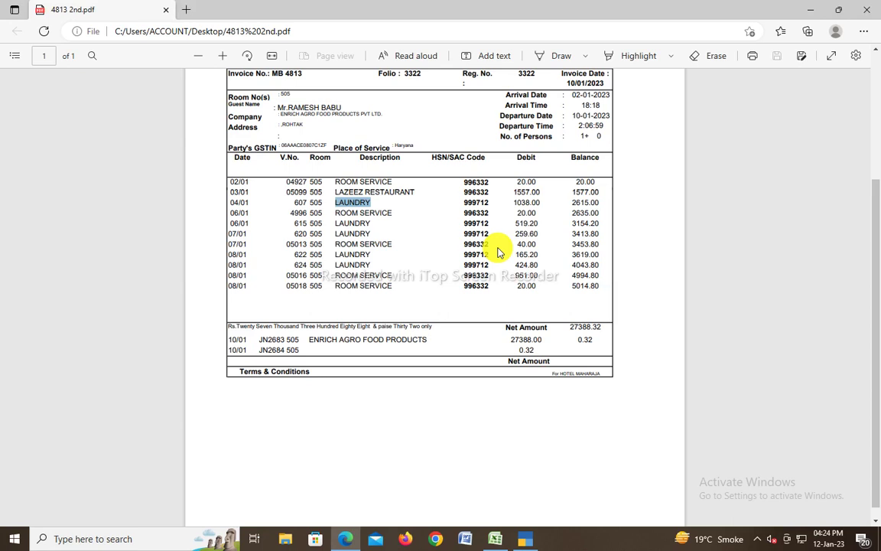
double_click(584, 202)
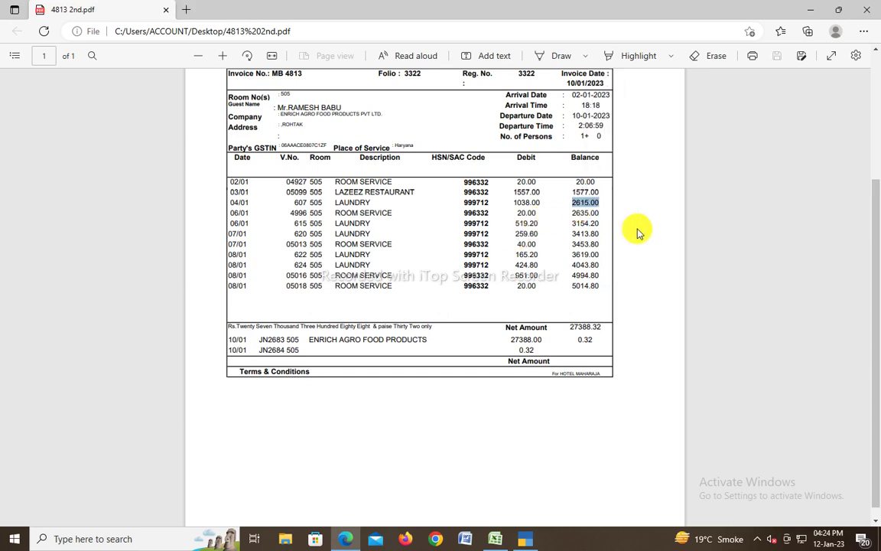
key(alt+Tab)
key(Escape)
Step: Change the RESTAURANT amount to 1,557.00 and enter 1,038.00 for LAUNDRY, checking against the invoice PDF
key(alt+Tab)
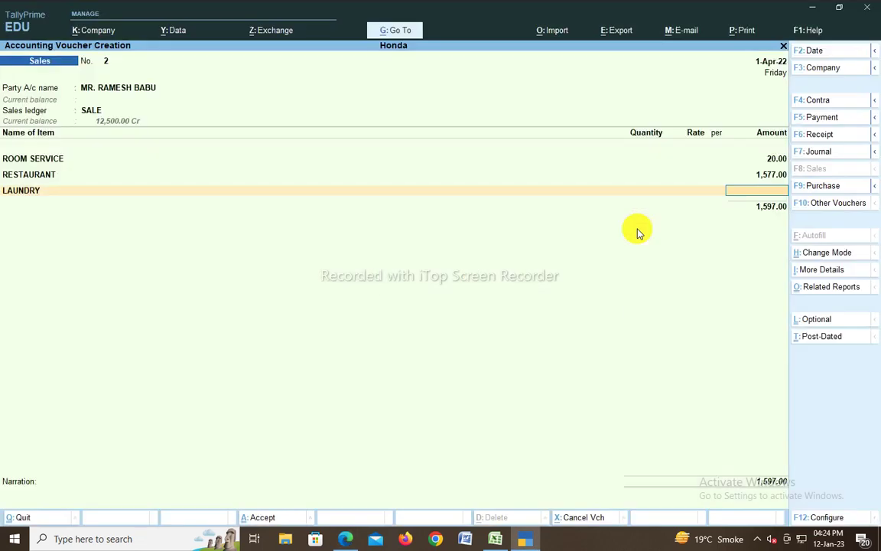
key(Up)
text(1557)
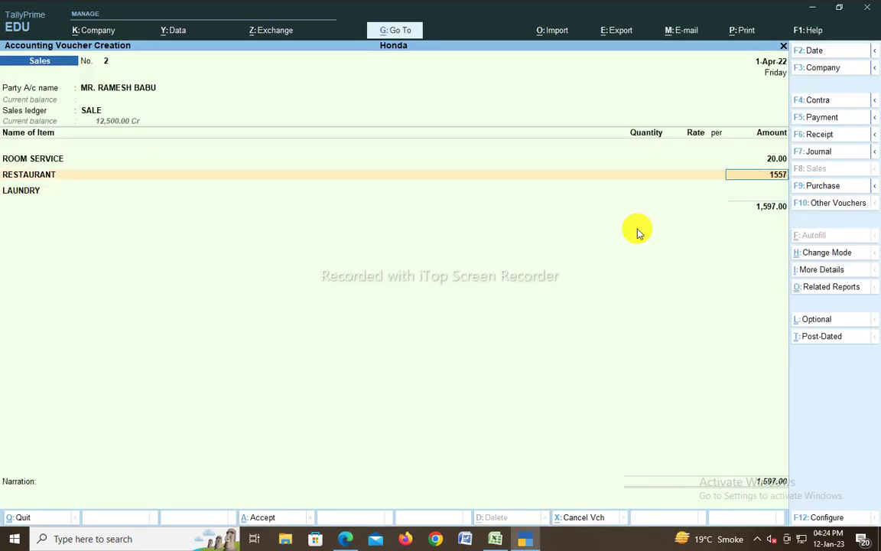
key(alt+Tab)
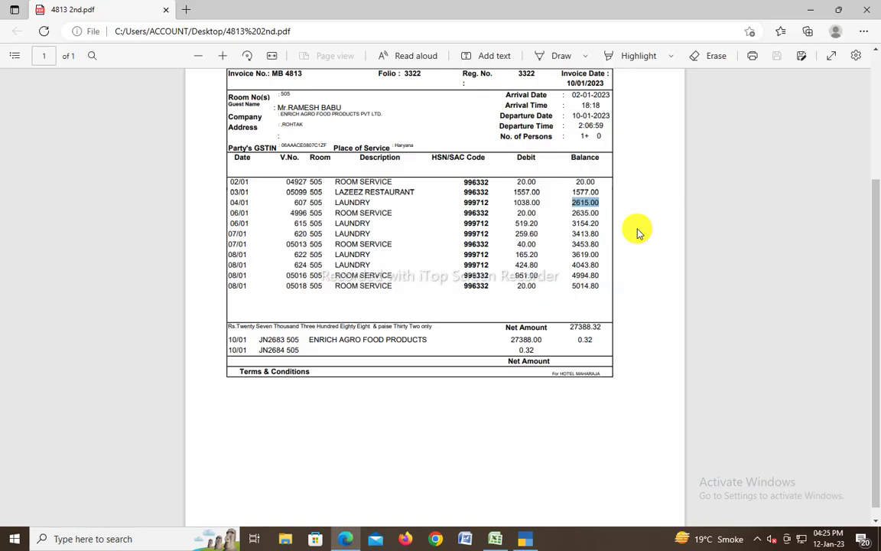
key(alt+Tab)
text(10389)
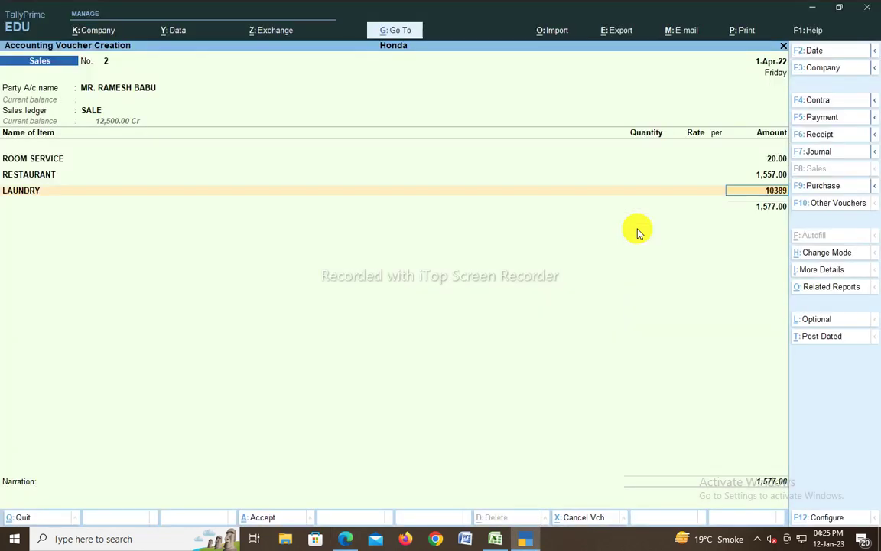
key(BackSpace)
key(Return)
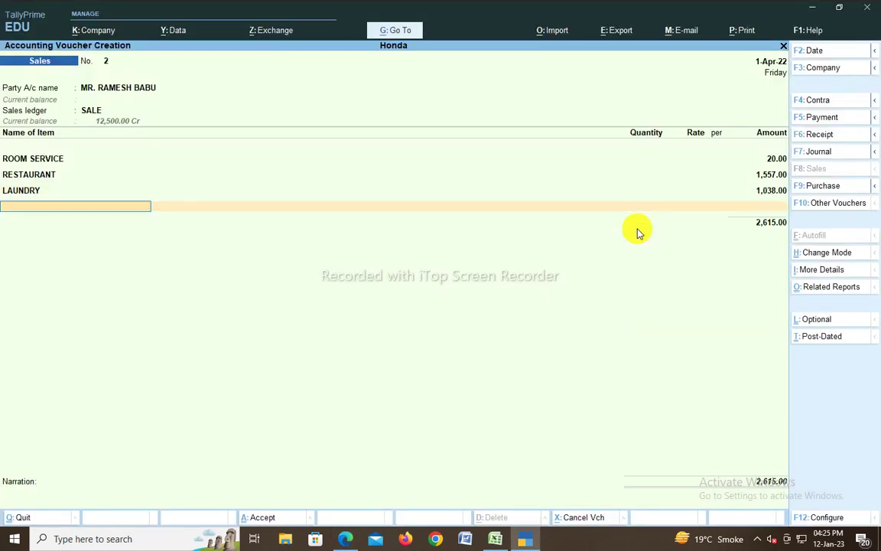
key(alt+Tab)
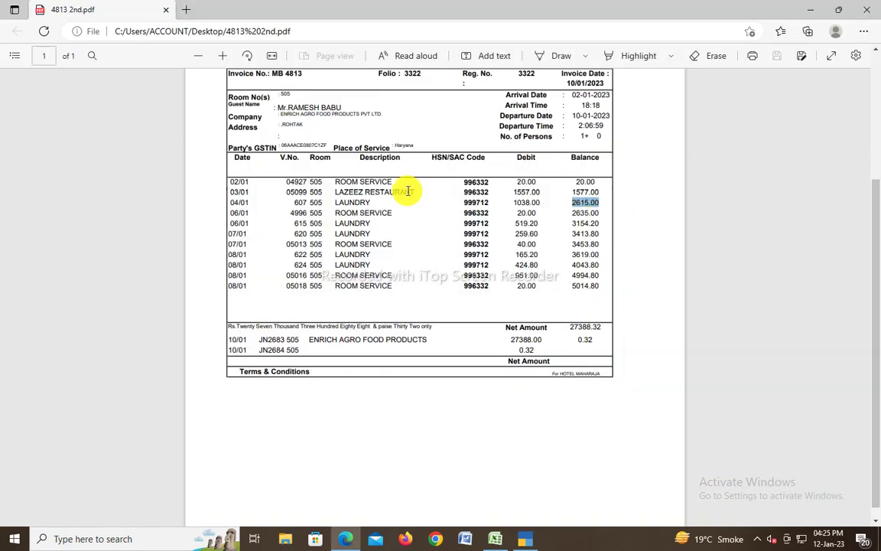
key(alt+Tab)
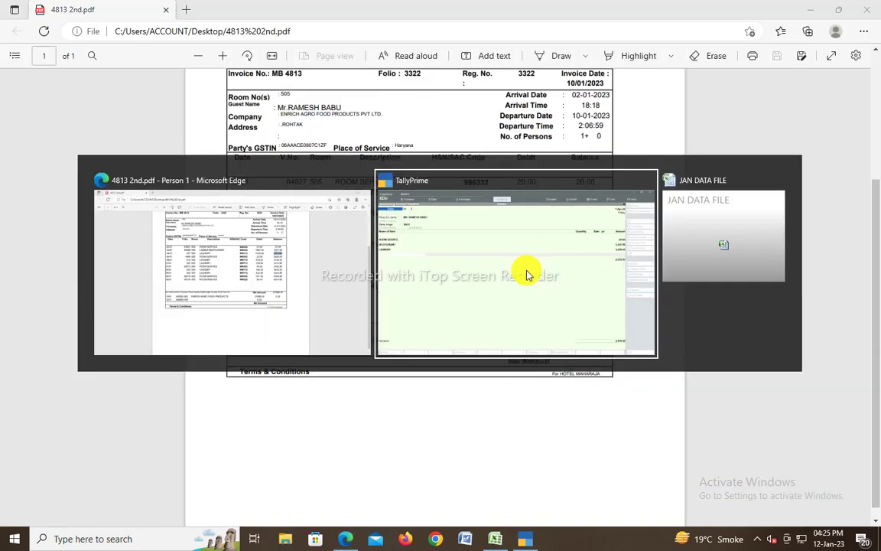
click(526, 274)
Step: Add OUTPUT CGST and OUTPUT SGST tax lines of 132.85 each below the item rows
key(Return)
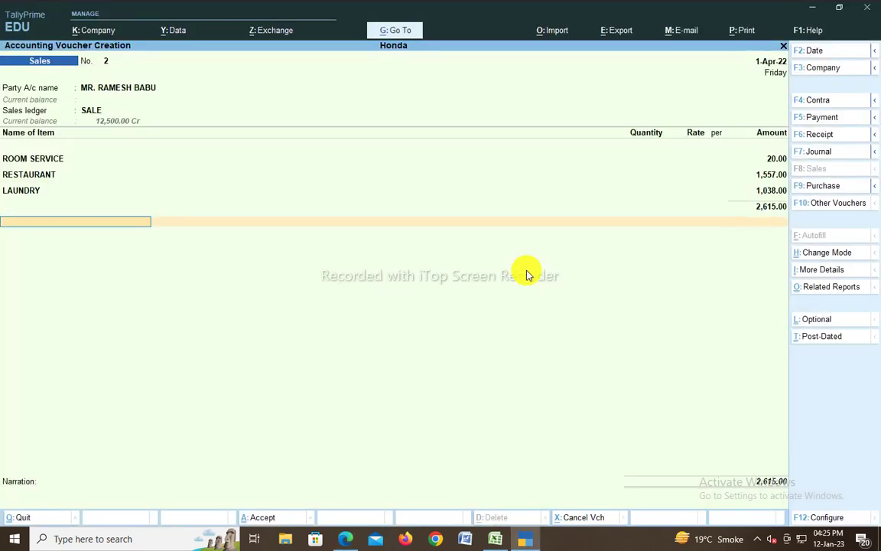
text(OU)
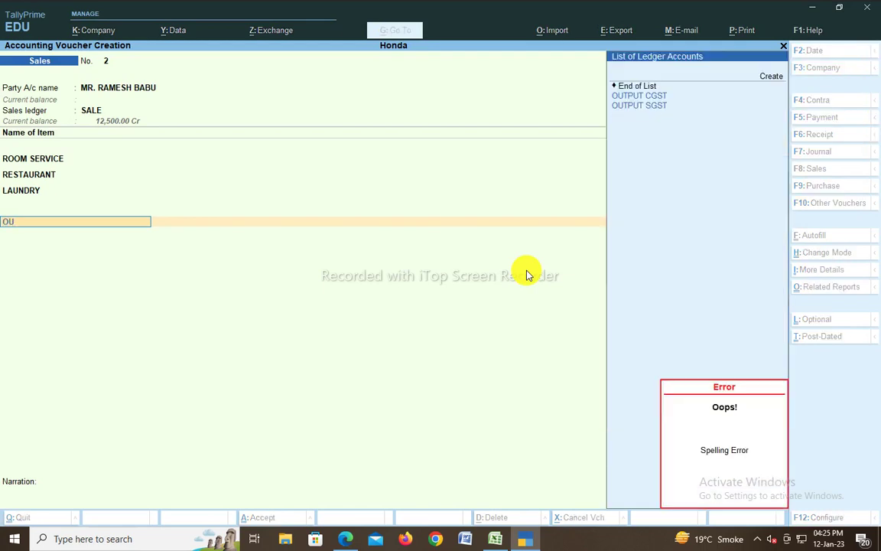
text(TPUT)
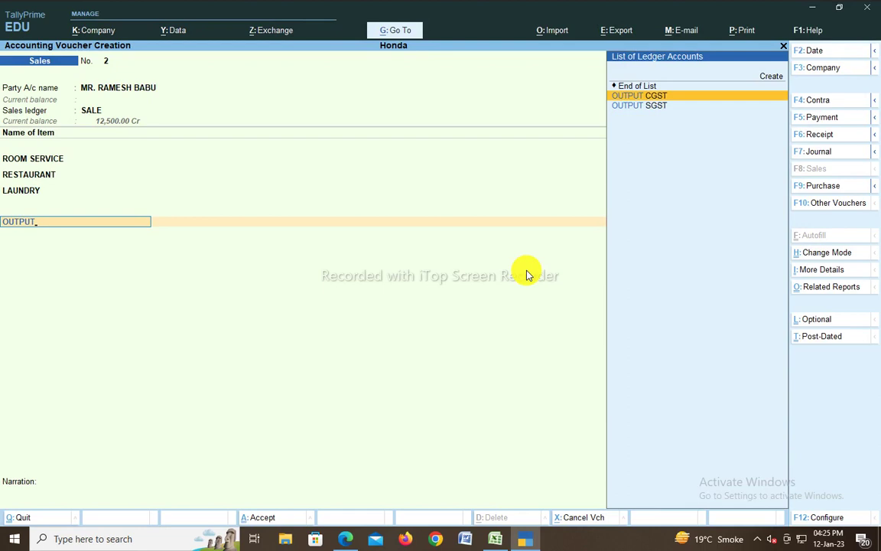
key(Return)
key(Return)
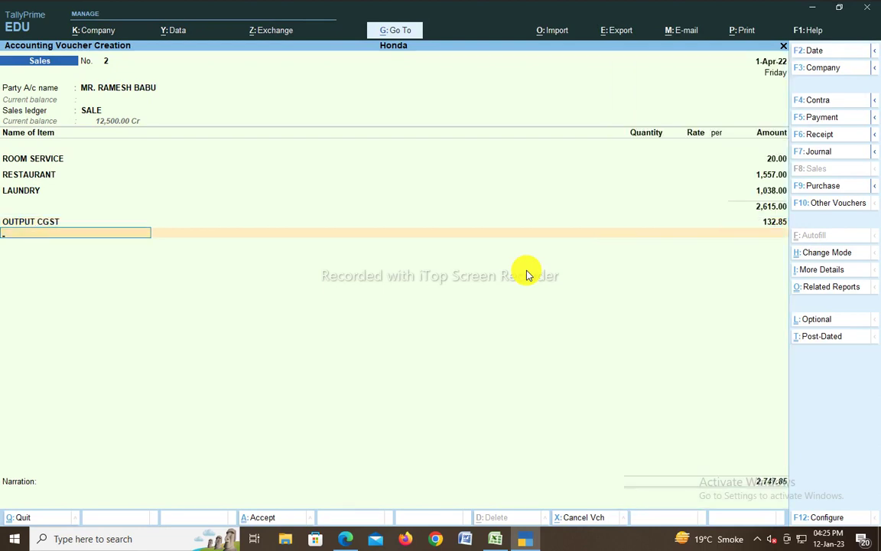
text(OUTPUT)
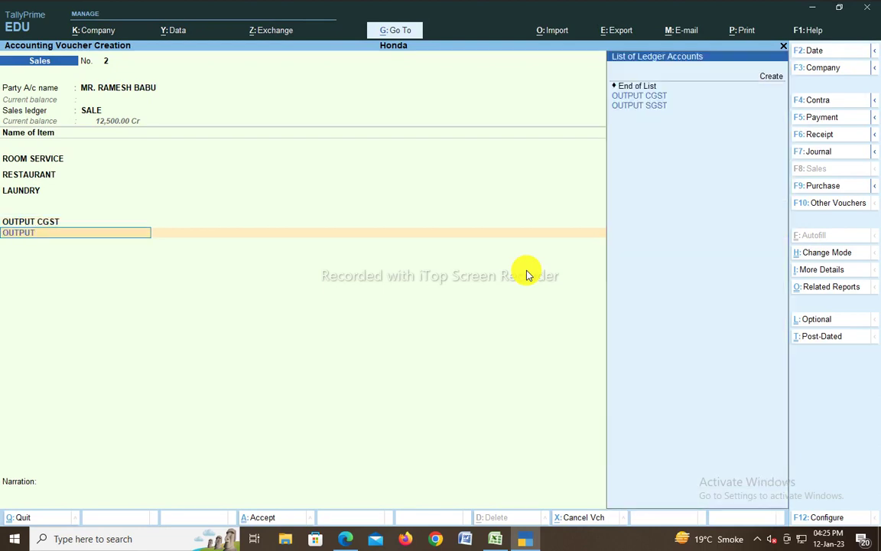
text( SG)
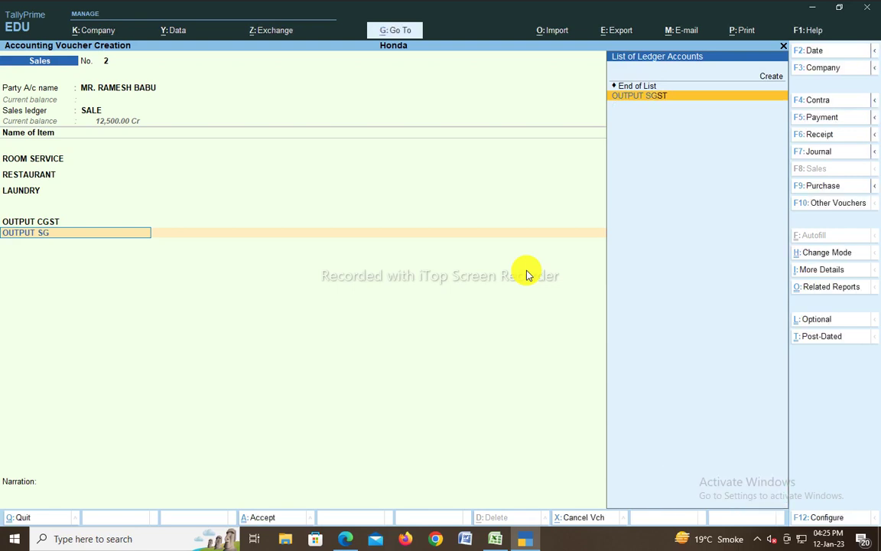
key(Return)
key(Return)
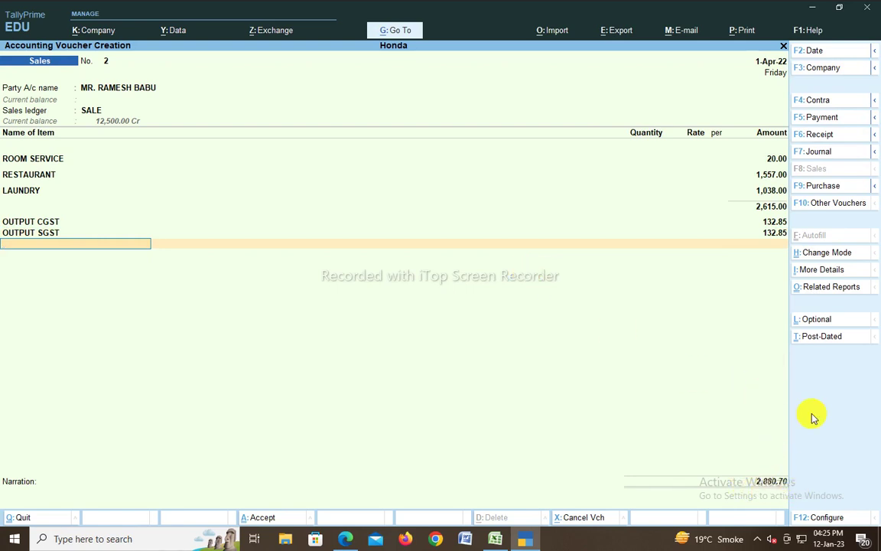
Step: Save sales voucher No. 2 with Ctrl+A
key(Return)
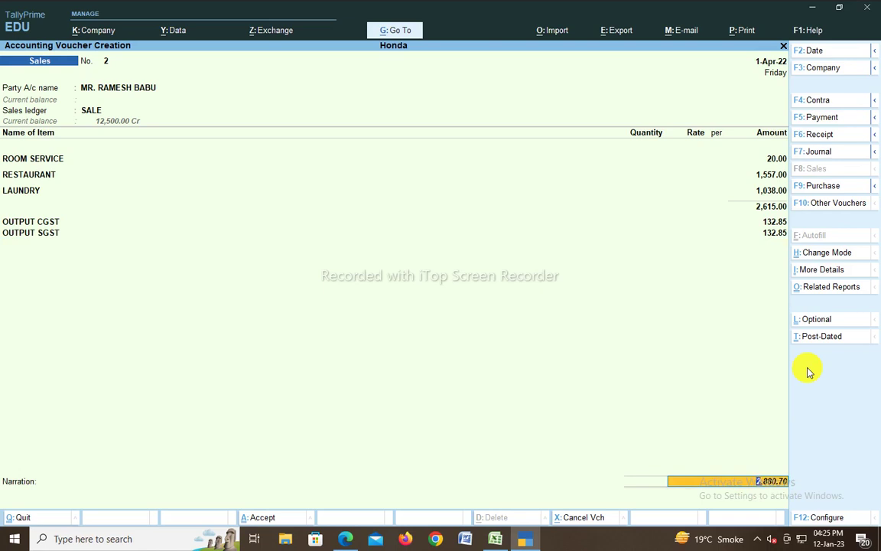
key(ctrl)
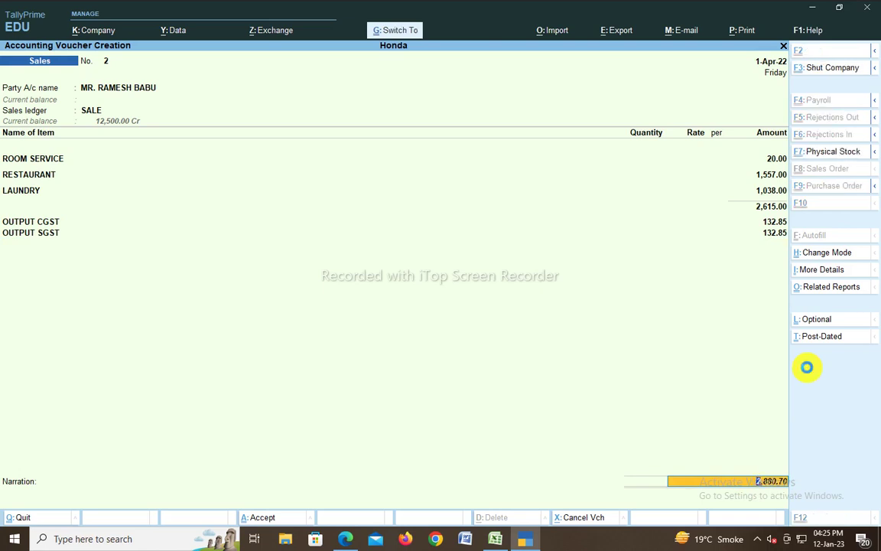
key(ctrl+a)
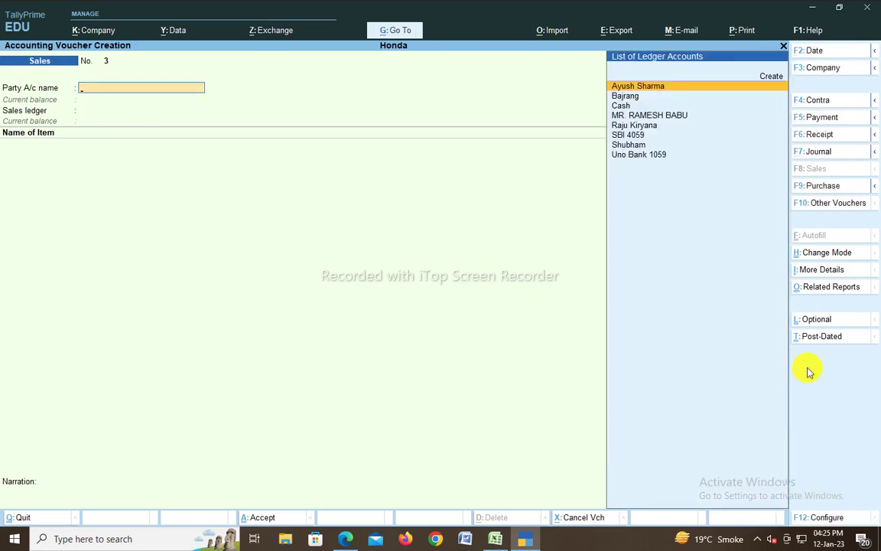
Step: Open the customer's Ledger Vouchers report to confirm the 2,880.70 sale, then return to the bill
key(Escape)
key(Escape)
key(Escape)
key(Escape)
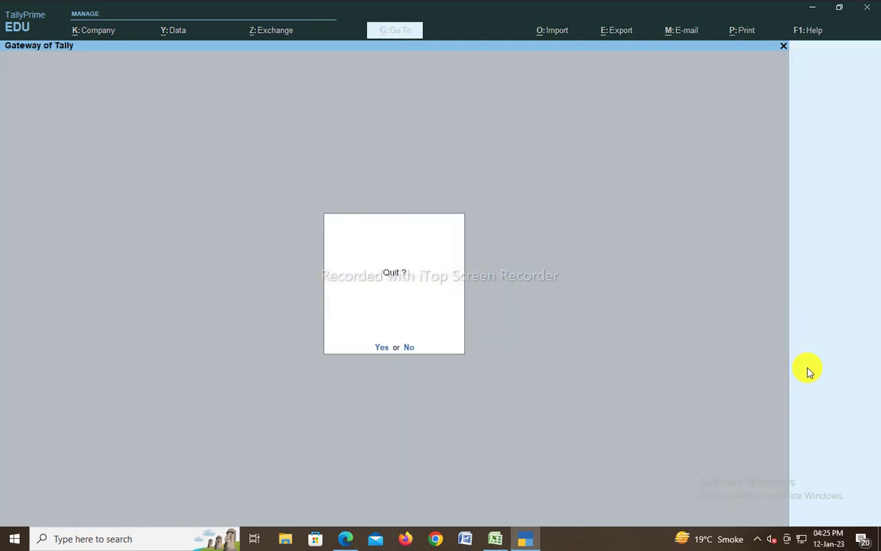
text(dalMR RA)
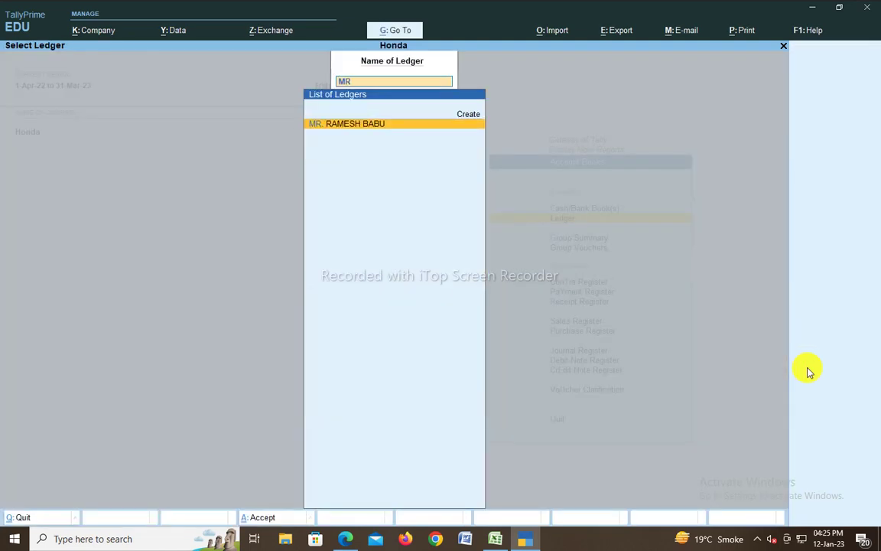
text(ME)
key(Return)
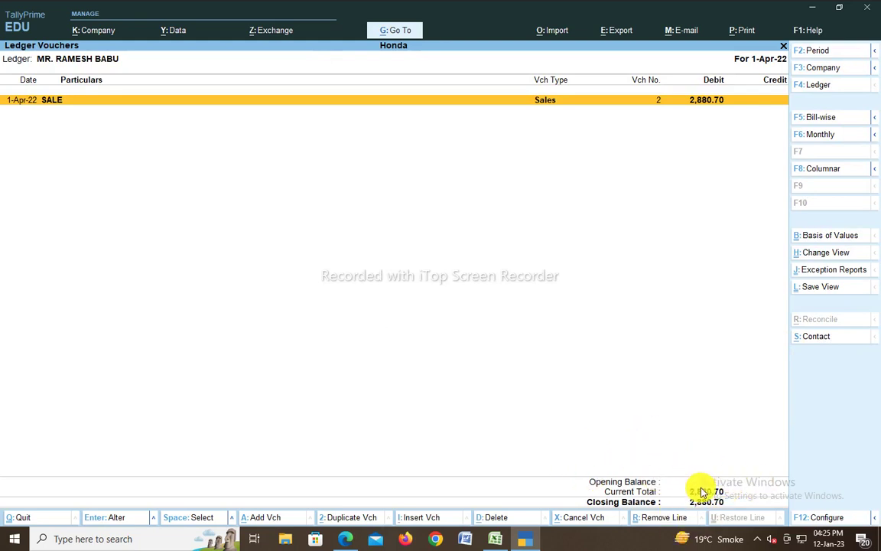
key(alt+Tab)
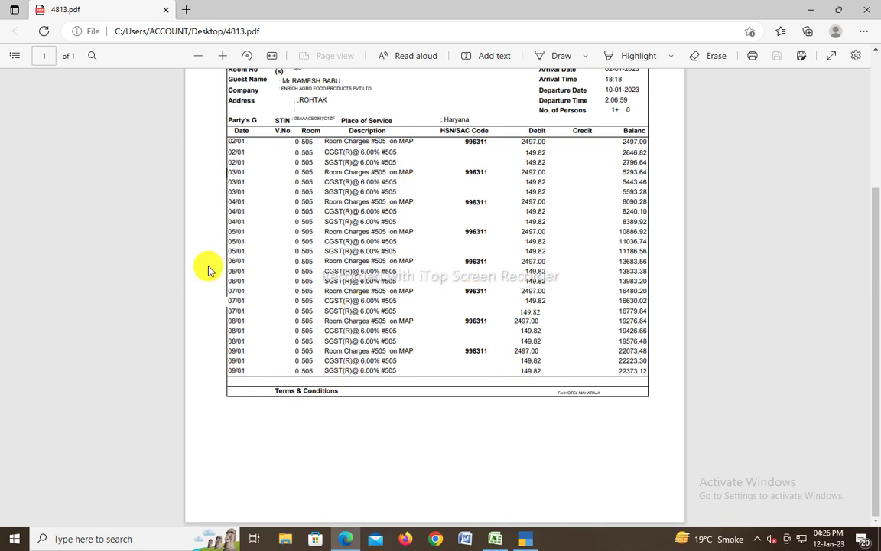
Step: Highlight 'Room Charges #505 on MAP' in the bill and start a new sales voucher No. 3
drag(415, 141, 316, 142)
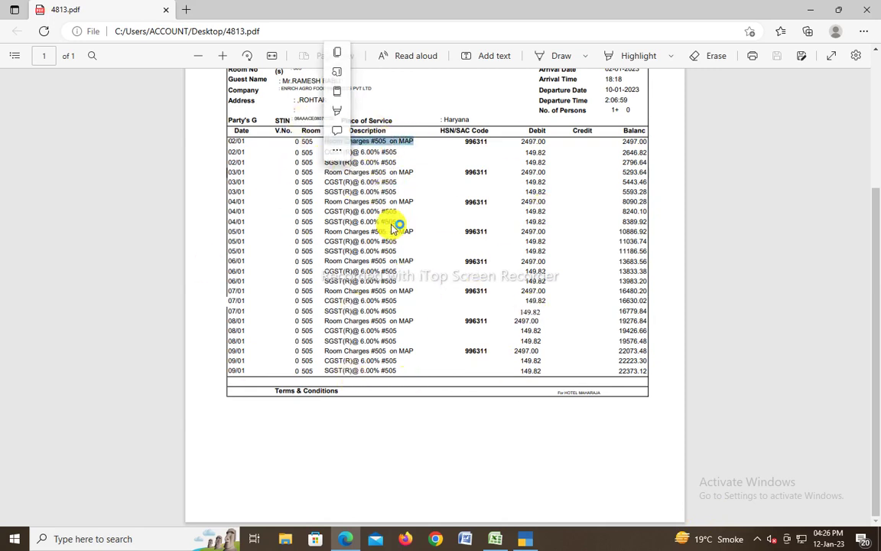
key(alt+Tab)
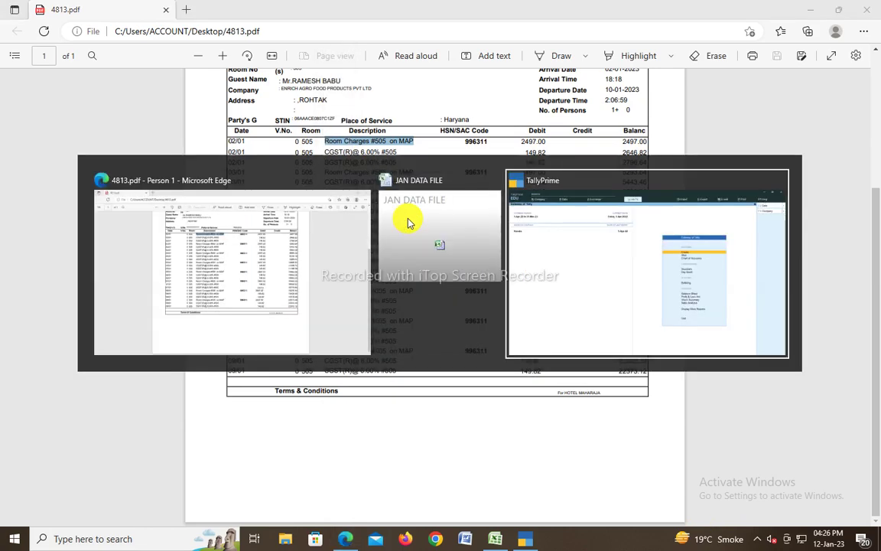
key(alt+Tab)
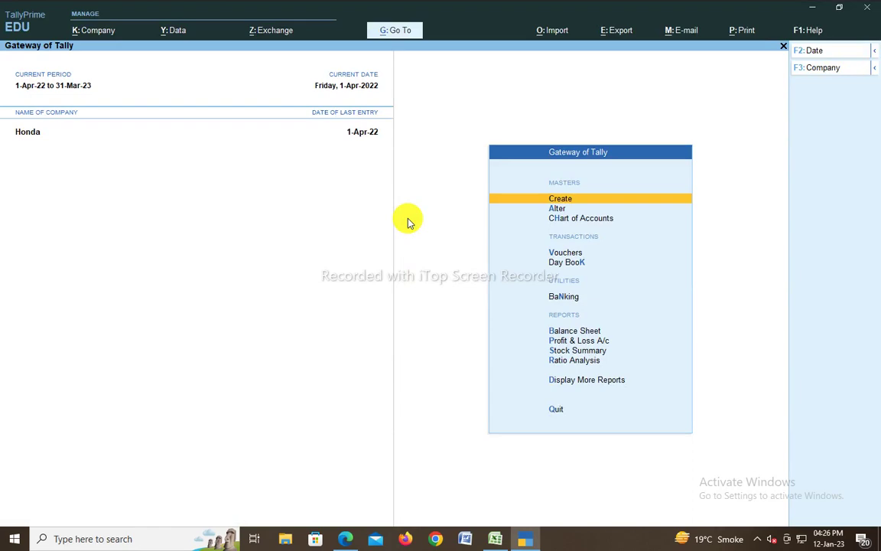
key(v)
key(alt+Tab)
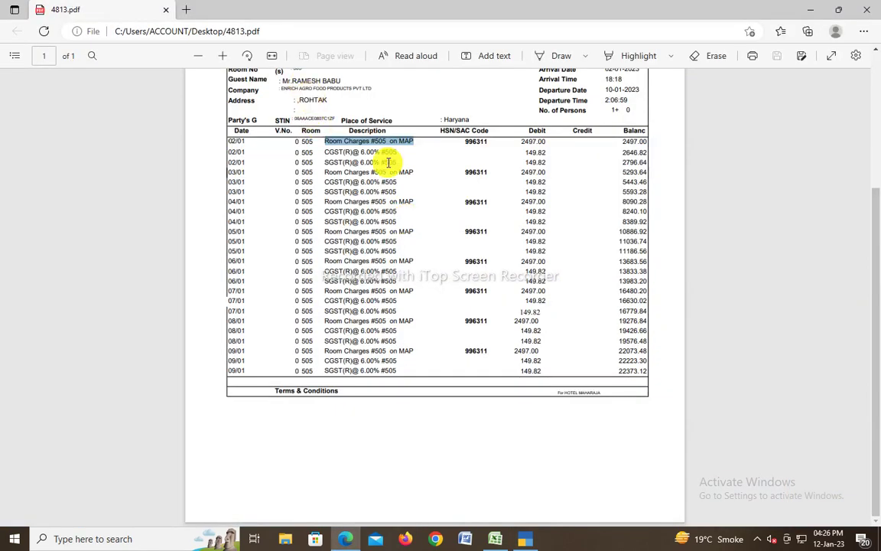
key(alt+Tab)
Step: Set the customer's ledger as party on voucher 3, skip dispatch details, and use SALE ledger
click(392, 196)
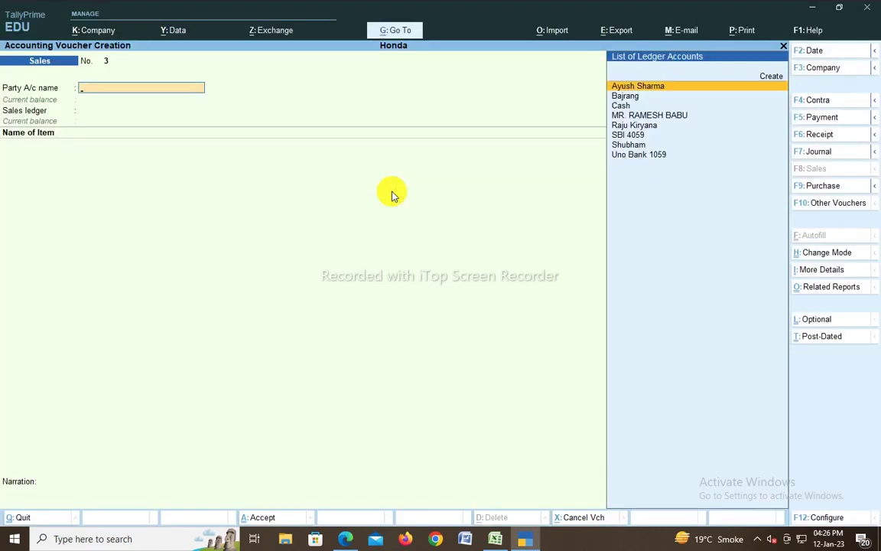
text(MR RAMESH)
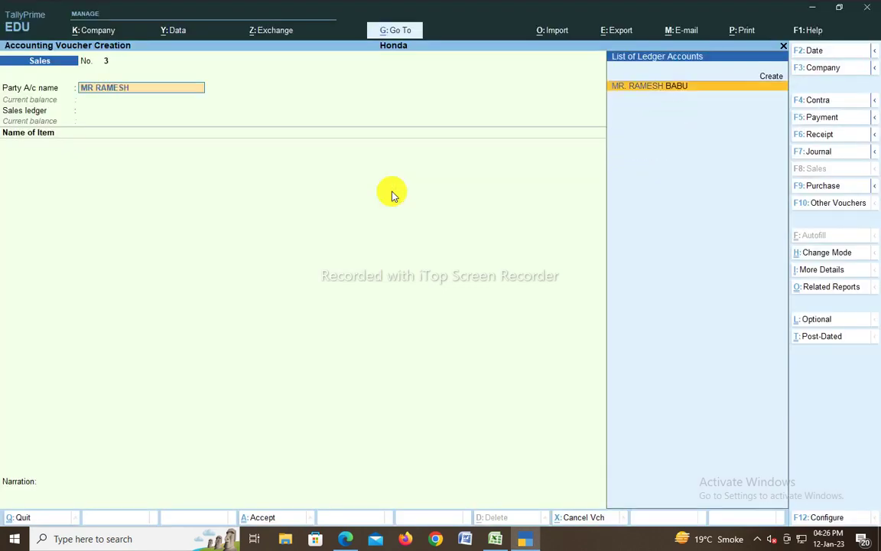
key(Return)
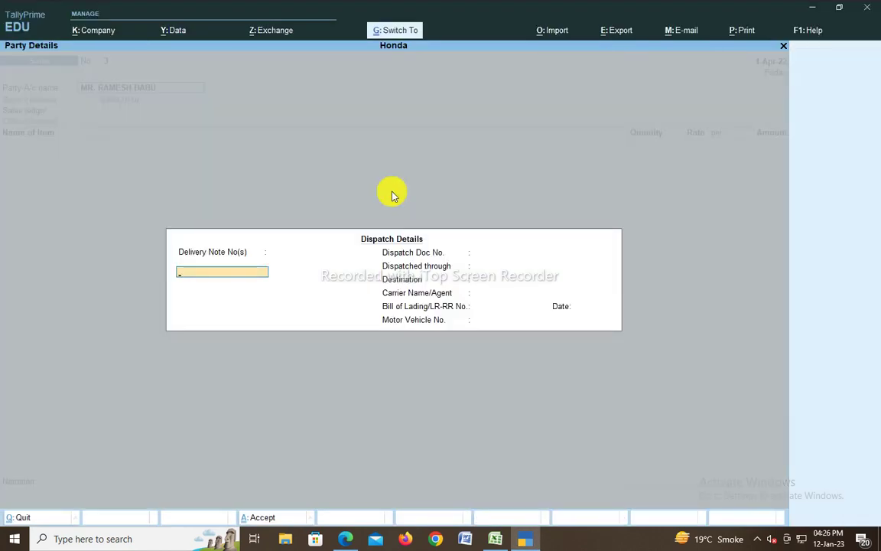
key(ctrl+a)
key(ctrl+a)
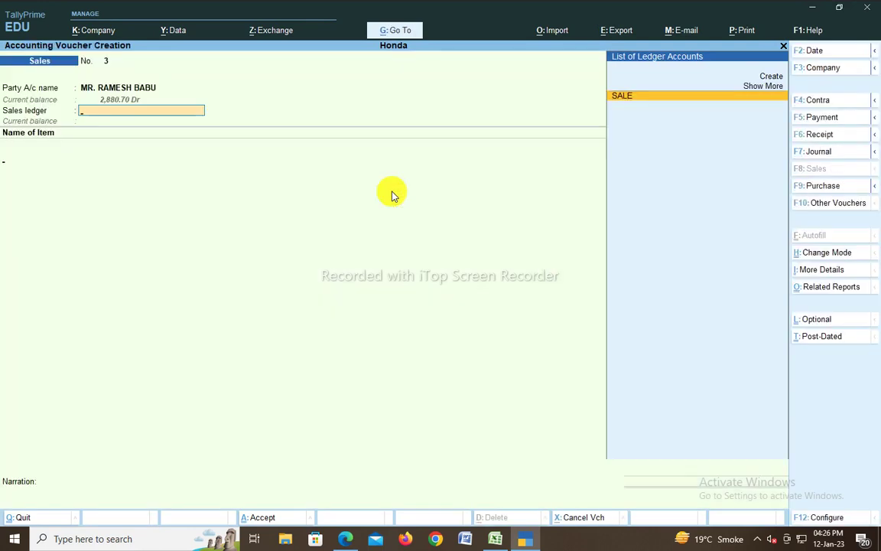
key(Return)
Step: Create a new stock item named 'ROOM C HARGES MAP' with default group and units
key(alt+c)
text(R)
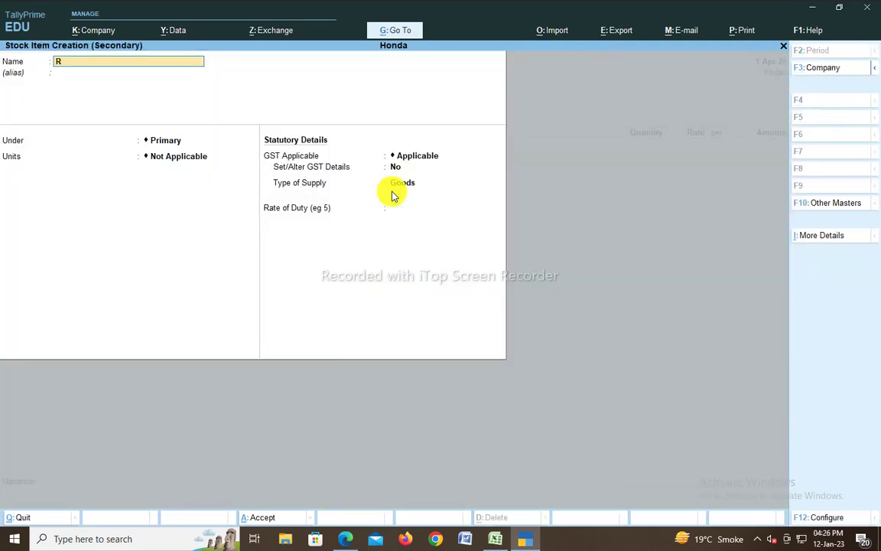
text(OOM C HARGES MAP)
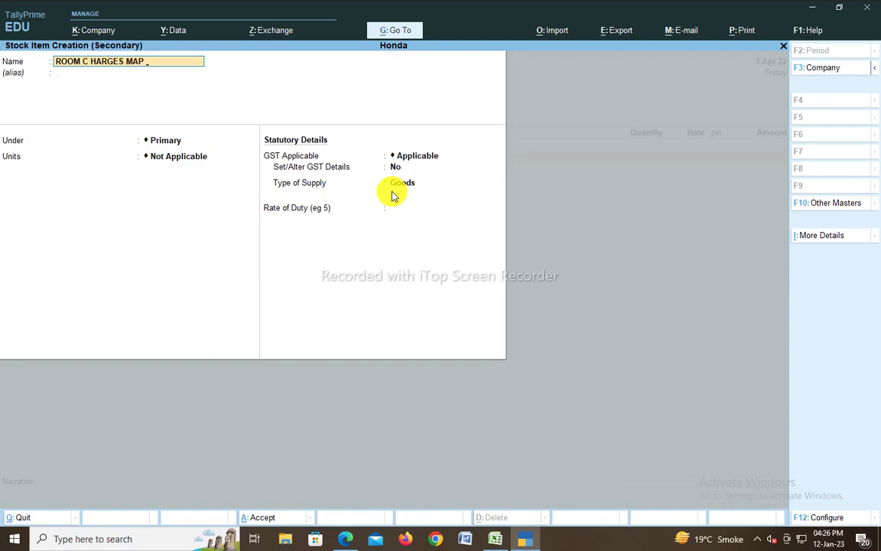
key(Return)
key(Return)
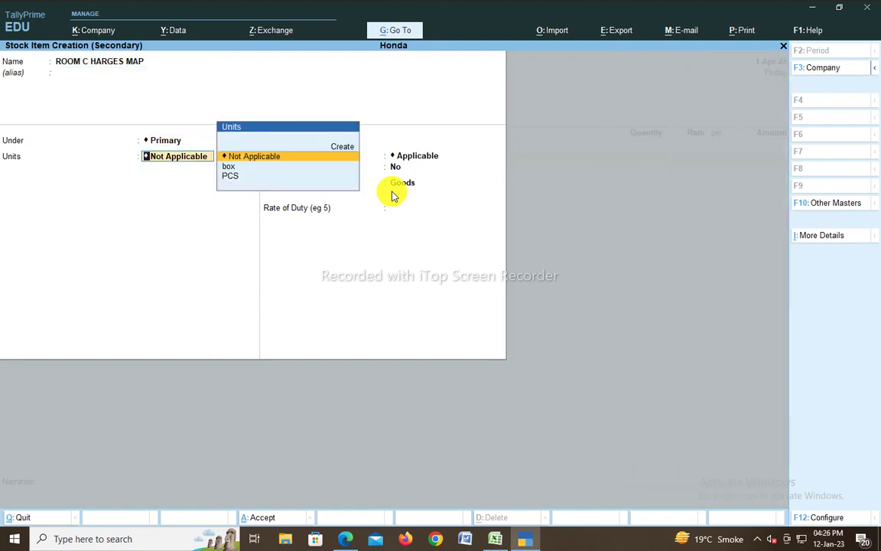
key(Return)
key(Return)
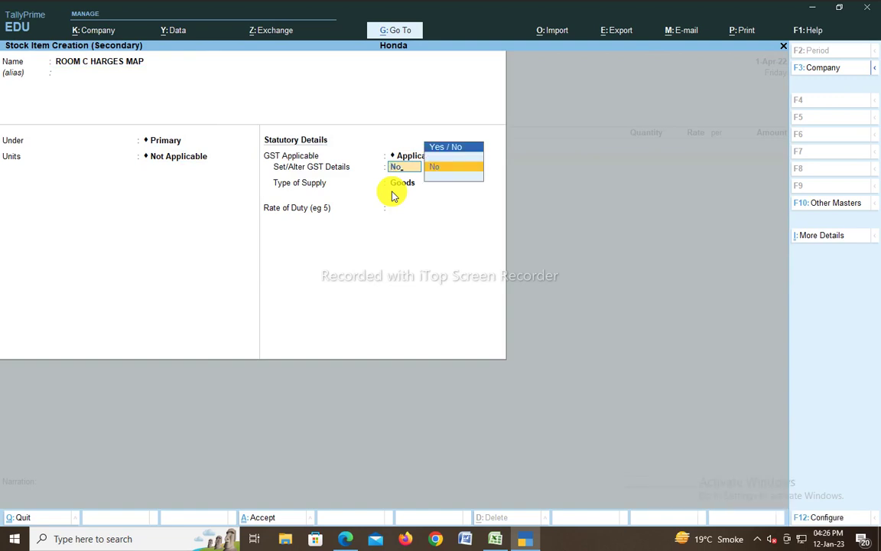
Step: Enter 996311 as the item's HSN/SAC description and code
key(Down)
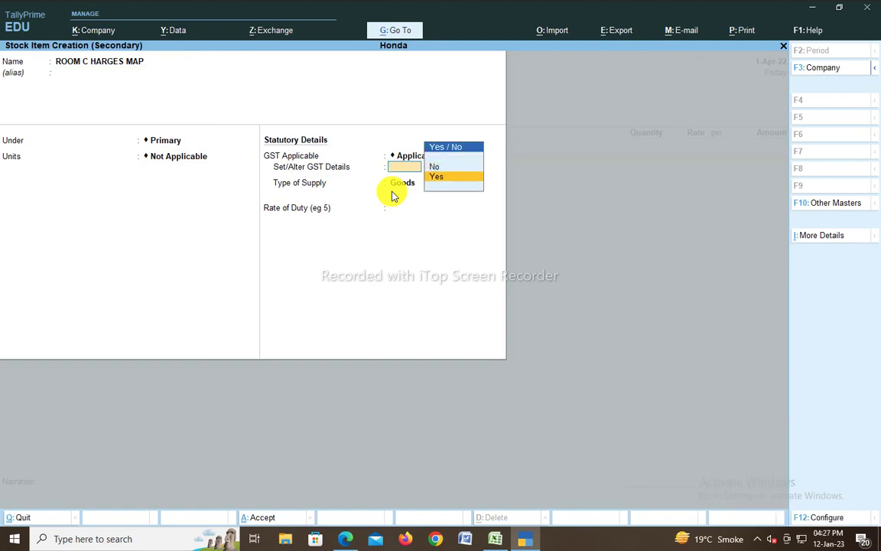
key(Return)
key(Return)
key(Return)
key(Up)
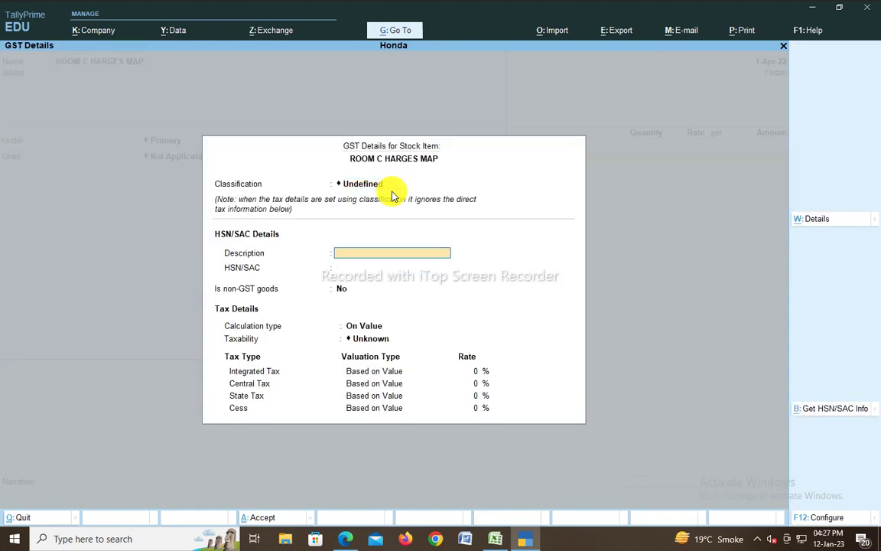
key(alt+Tab)
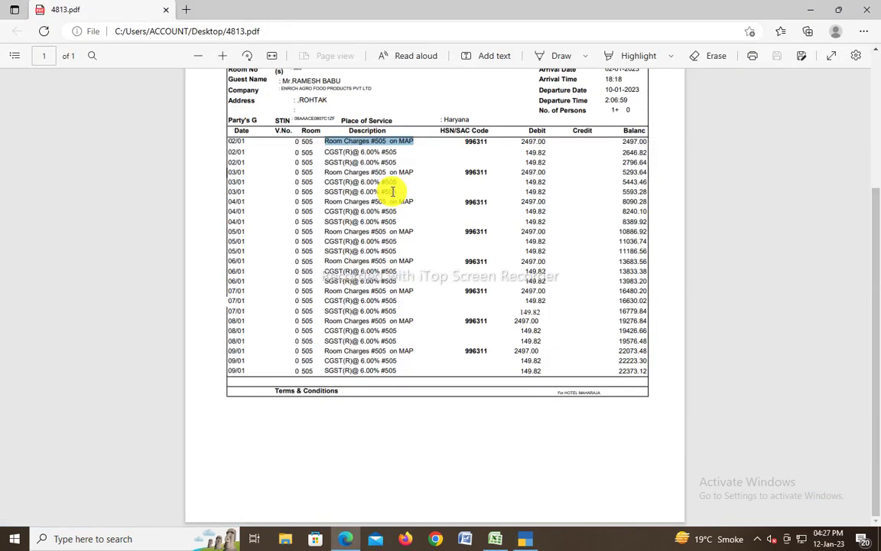
key(alt+Tab)
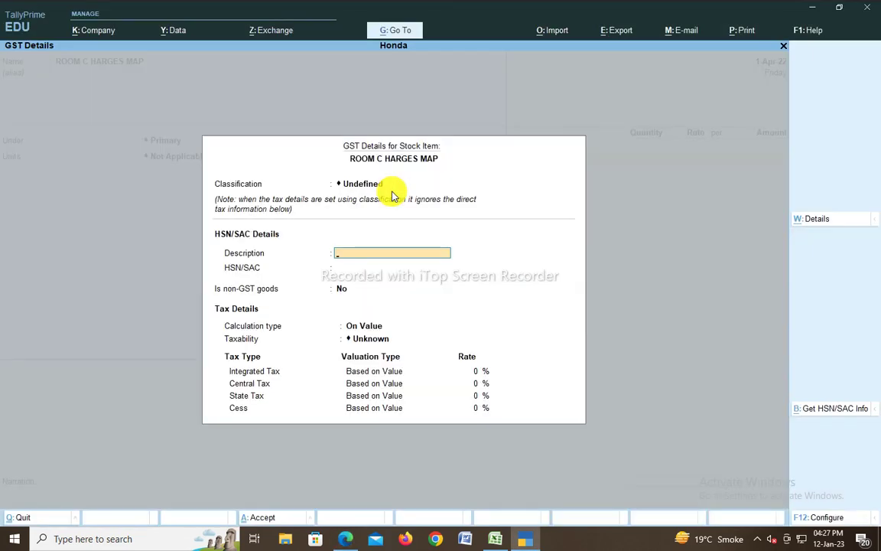
text(996311)
key(Return)
text(96311)
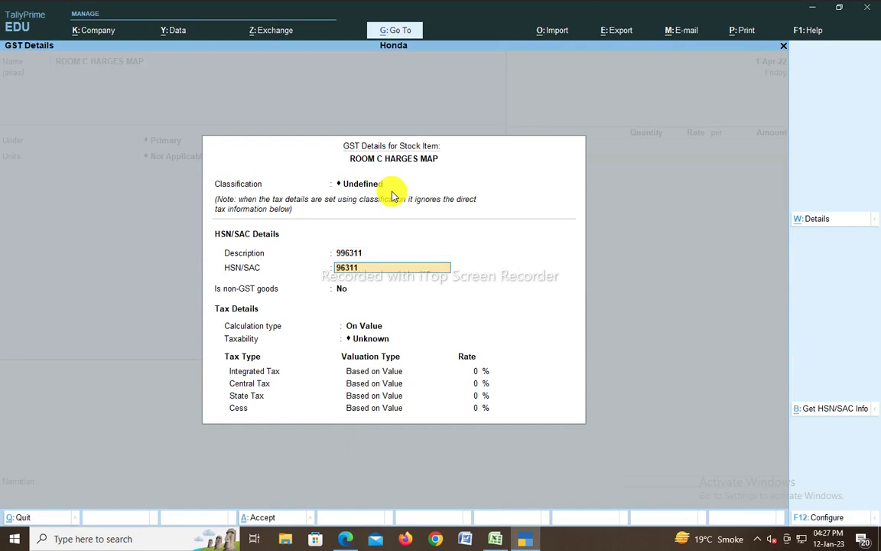
key(BackSpace)
key(BackSpace)
key(BackSpace)
key(BackSpace)
key(BackSpace)
text(996311)
key(Return)
key(Return)
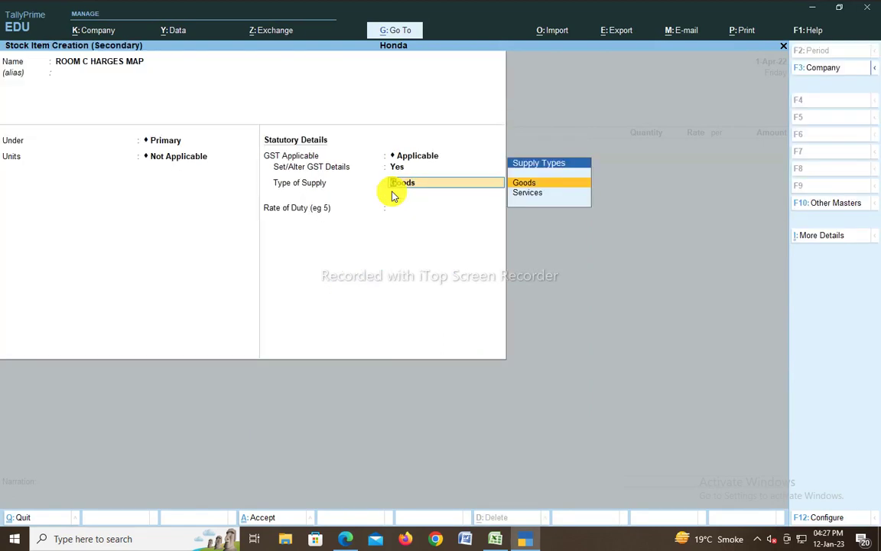
Step: Mark the item Taxable with a 12% integrated tax rate
key(BackSpace)
key(Return)
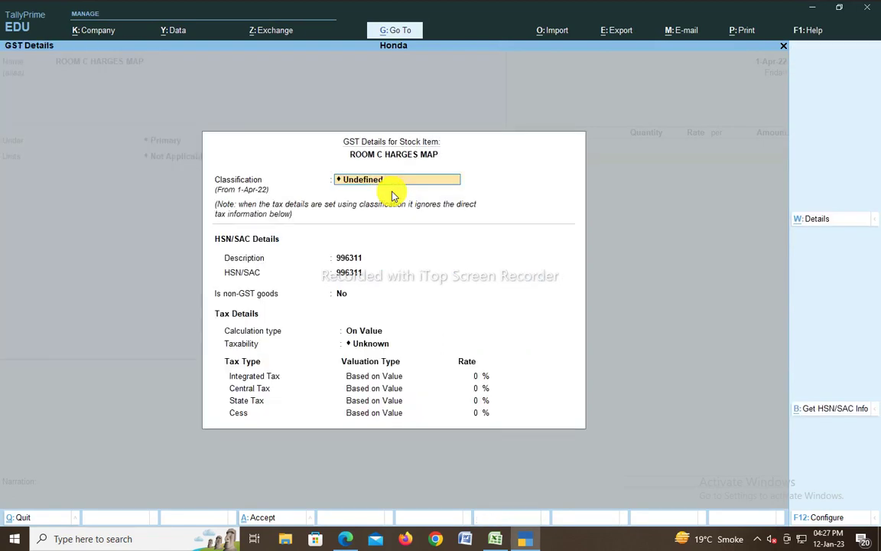
key(Return)
key(Return)
key(Return)
key(Return)
key(Down)
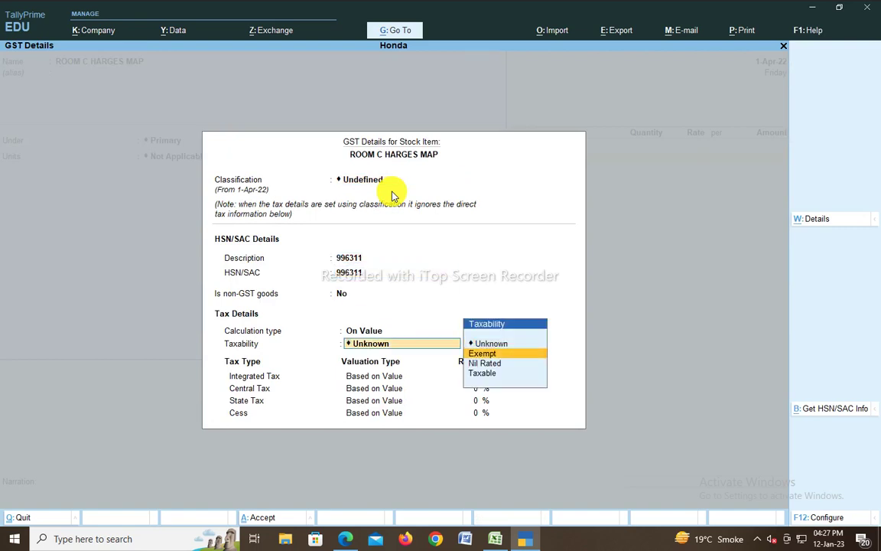
key(Down)
key(Down)
key(Return)
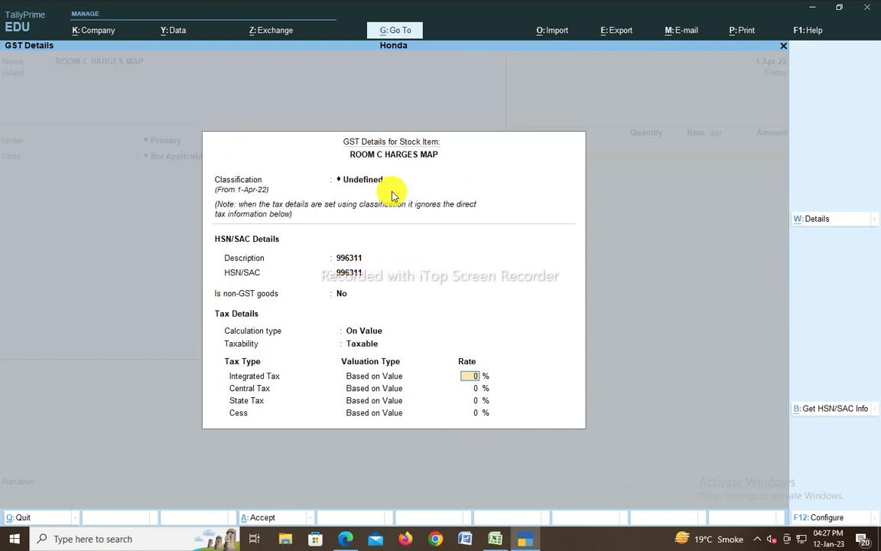
text(12)
key(Return)
key(ctrl+a)
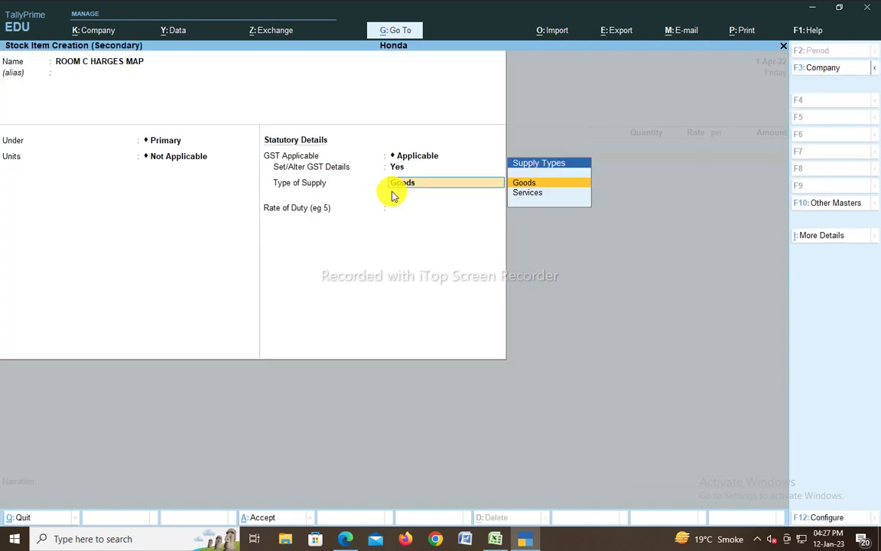
Step: Set the item's Type of Supply to Services and save it
key(Down)
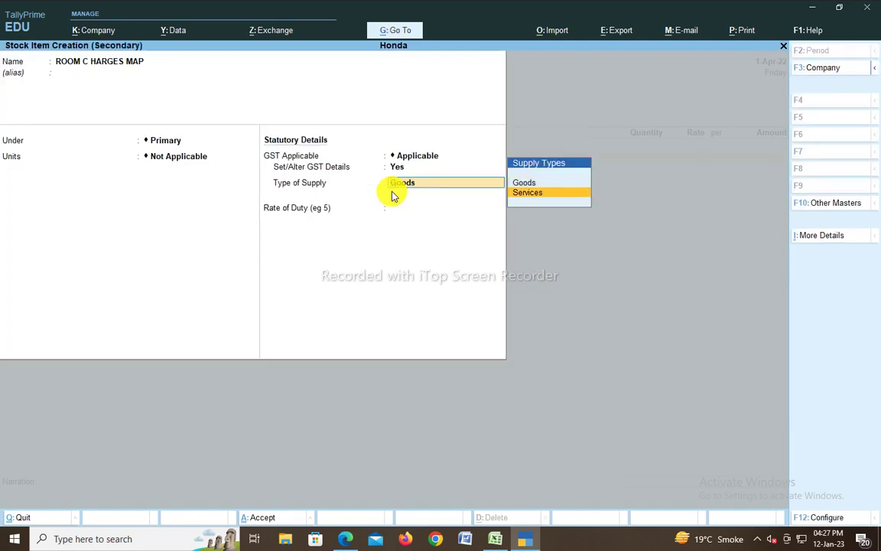
key(Return)
key(ctrl+a)
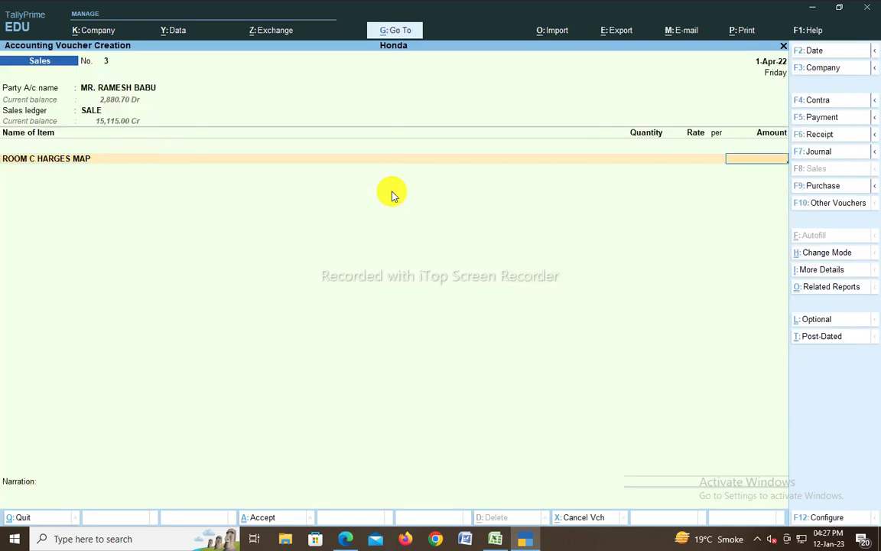
Step: Enter the room charge amount of 2,497.00, taken from the bill
key(alt+Tab)
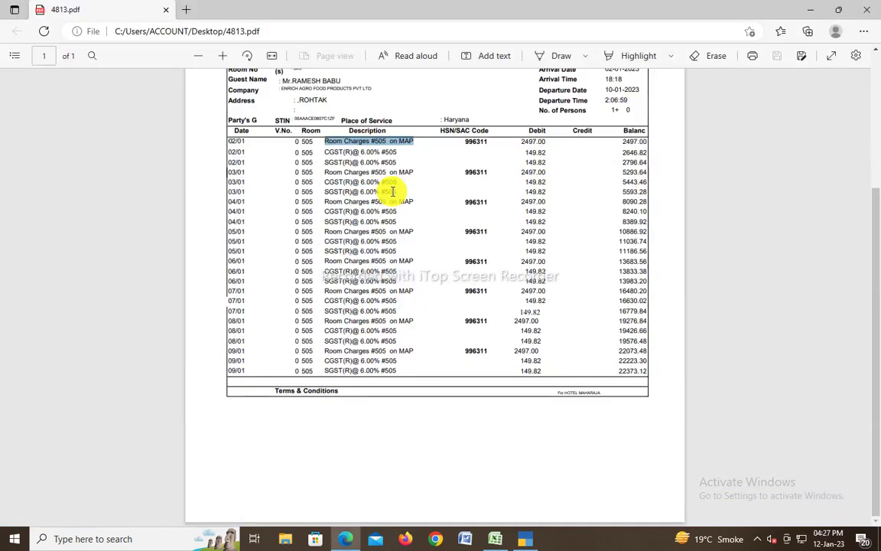
drag(551, 142, 517, 140)
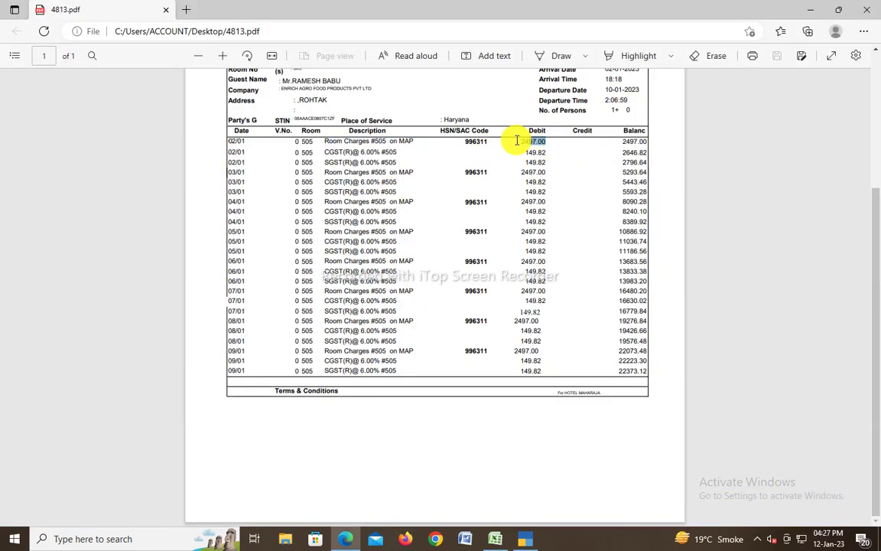
key(alt+Tab)
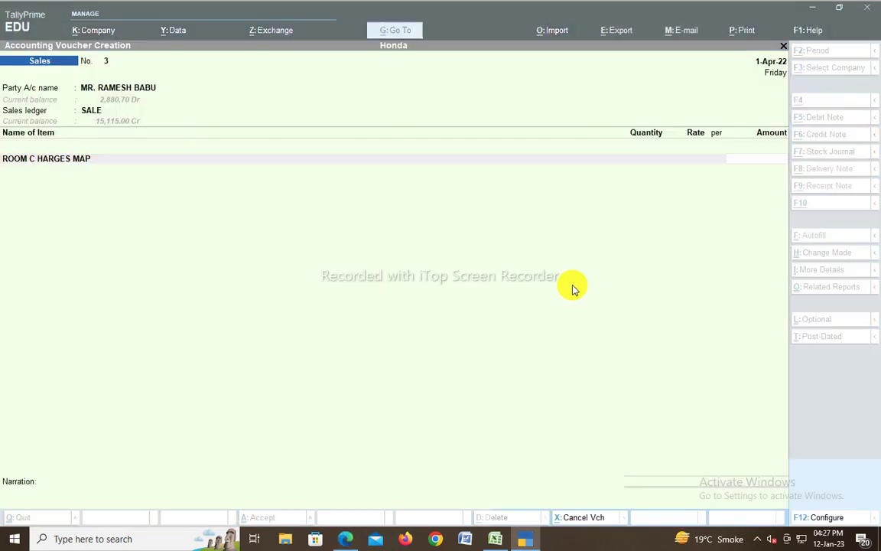
text(2497)
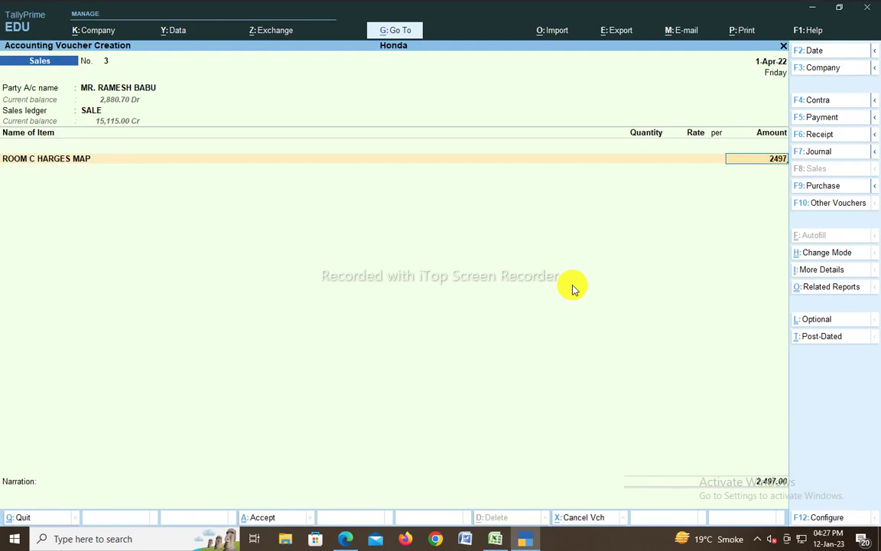
key(Return)
key(Return)
Step: Add OUTPUT CGST and OUTPUT SGST lines of 149.82 each, totalling 2,796.64
text(OU)
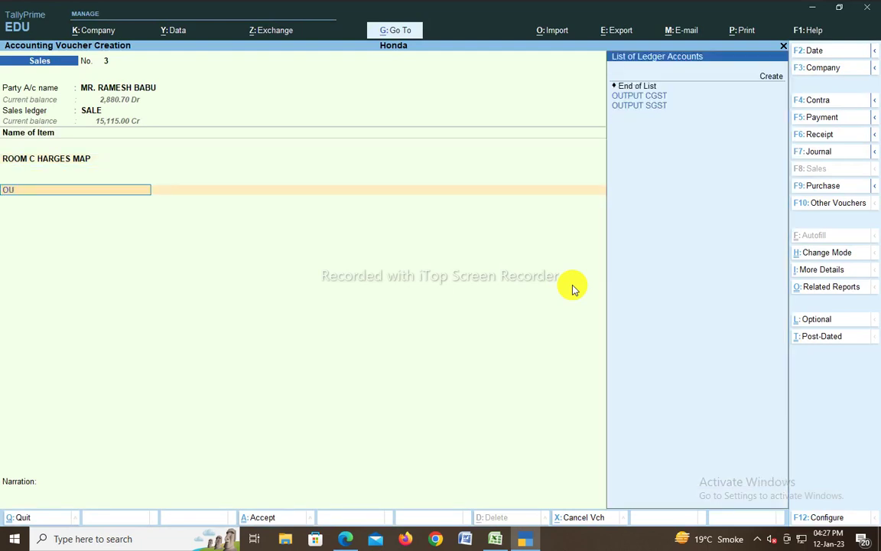
text(TPUT)
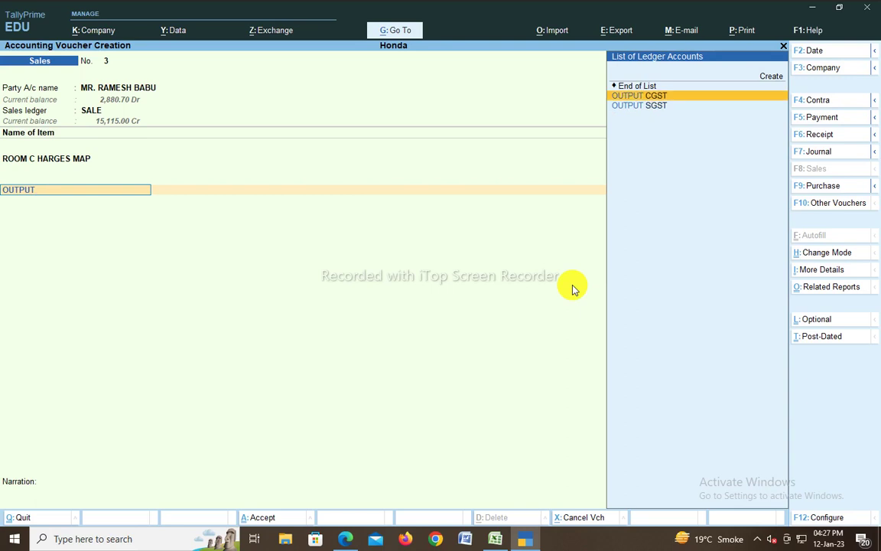
key(Return)
key(Return)
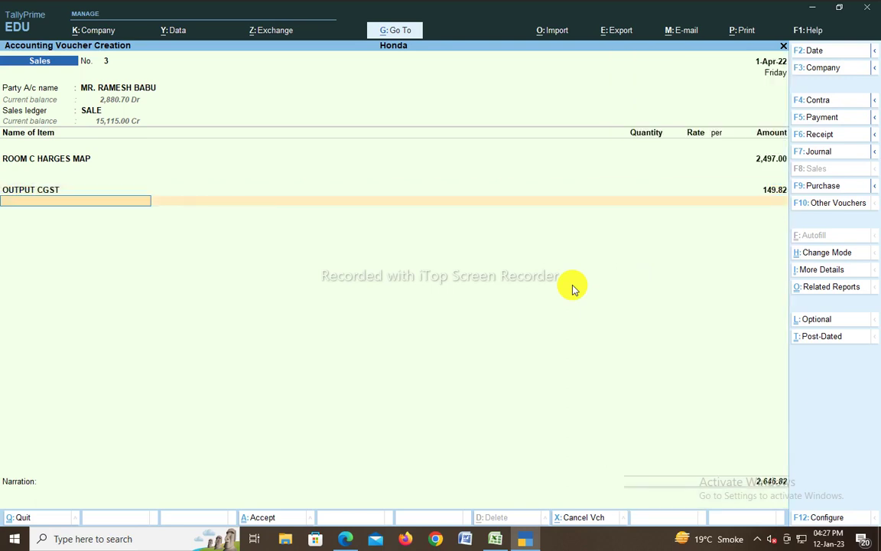
text(OUTPUT)
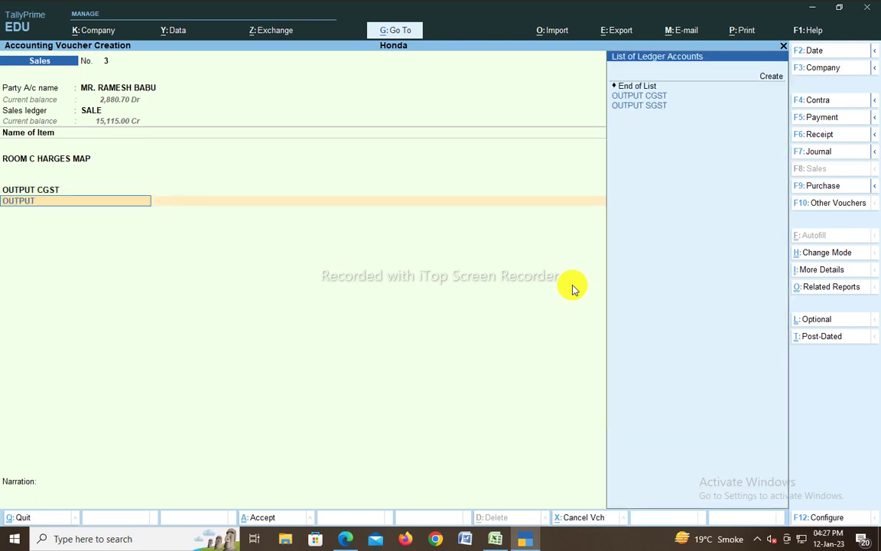
text( SG)
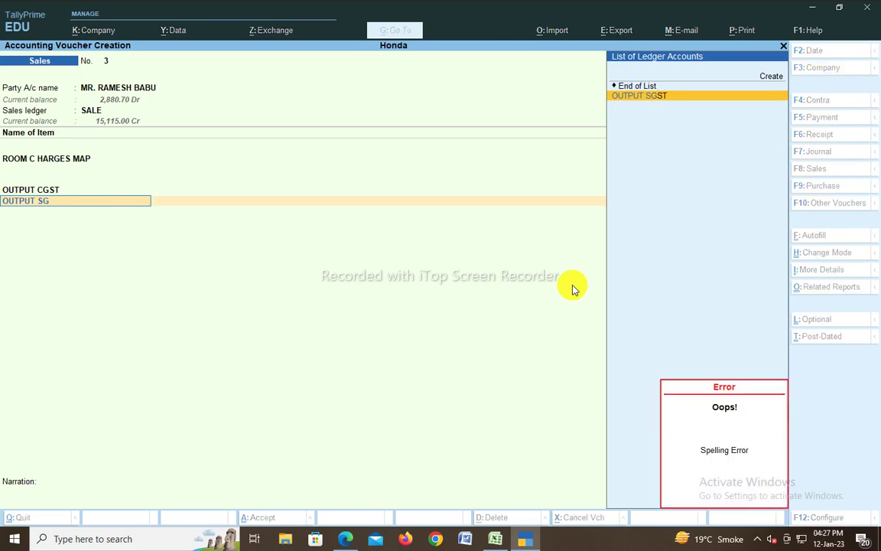
key(Return)
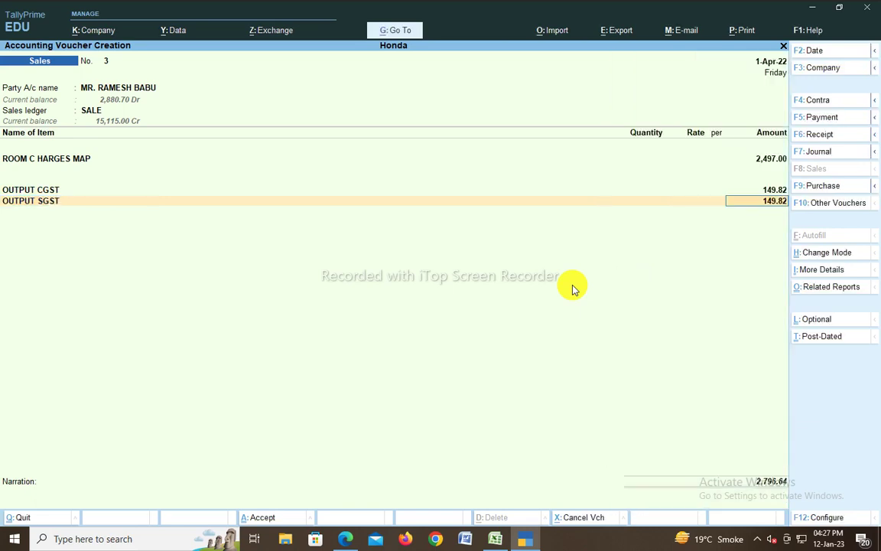
key(Return)
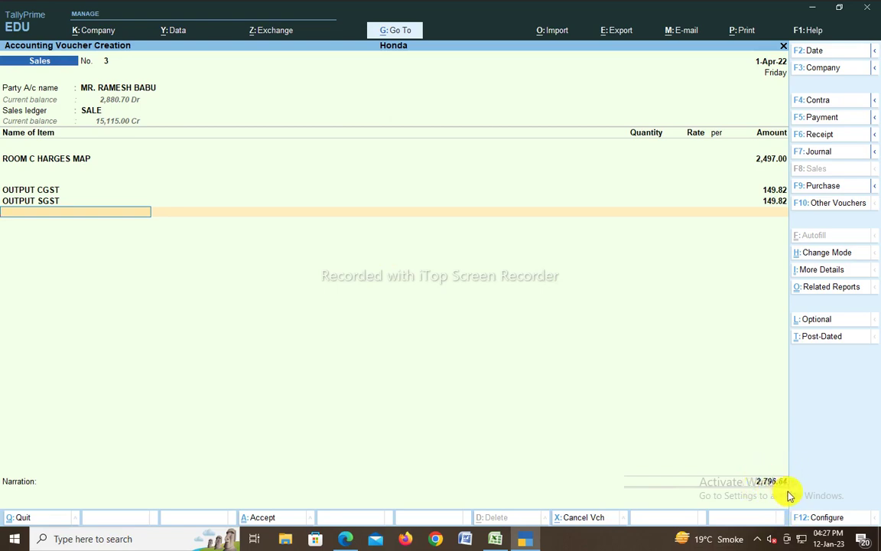
key(alt+Tab)
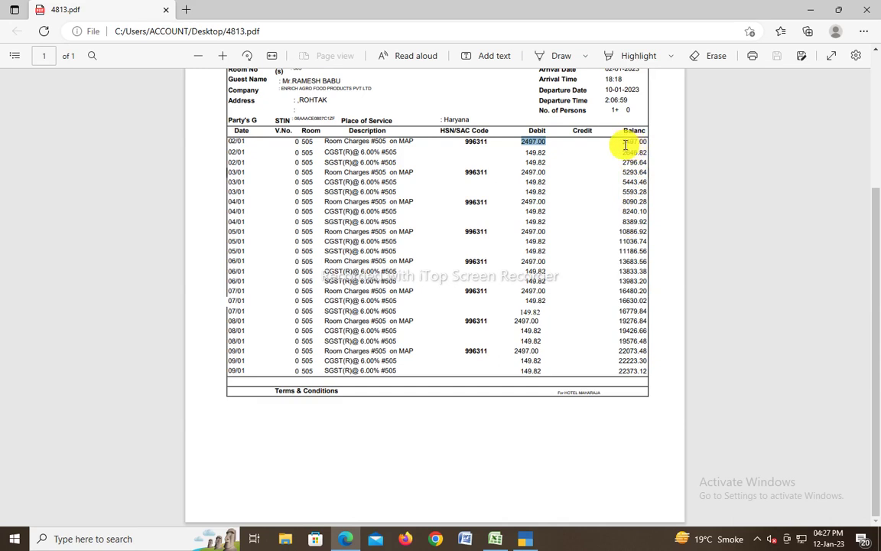
Step: Compare the bill's debits 2497.00 and 149.82 and balance 2796.64 with the voucher
mouse_move(626, 153)
mouse_down()
mouse_move(626, 161)
mouse_move(641, 159)
mouse_up()
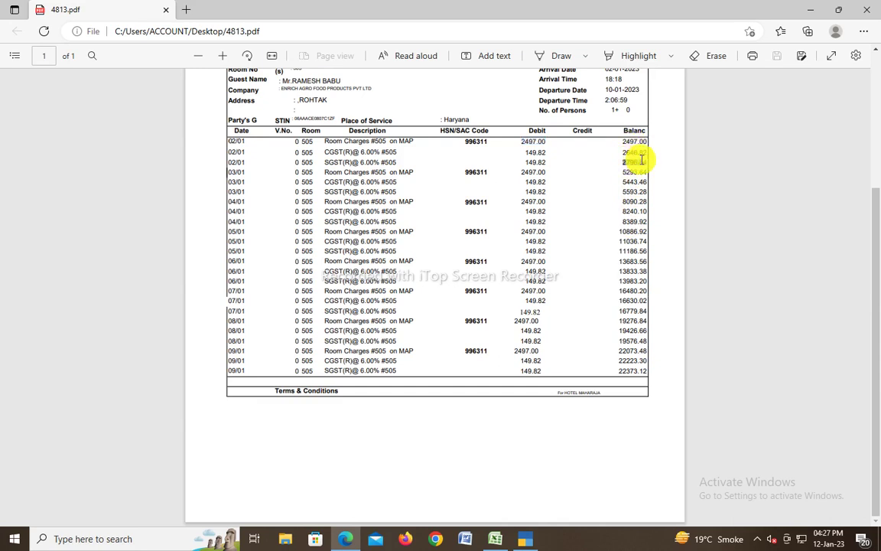
mouse_move(544, 149)
mouse_down()
mouse_move(524, 141)
mouse_move(539, 141)
mouse_move(544, 159)
mouse_up()
drag(625, 162, 651, 163)
key(alt+Tab)
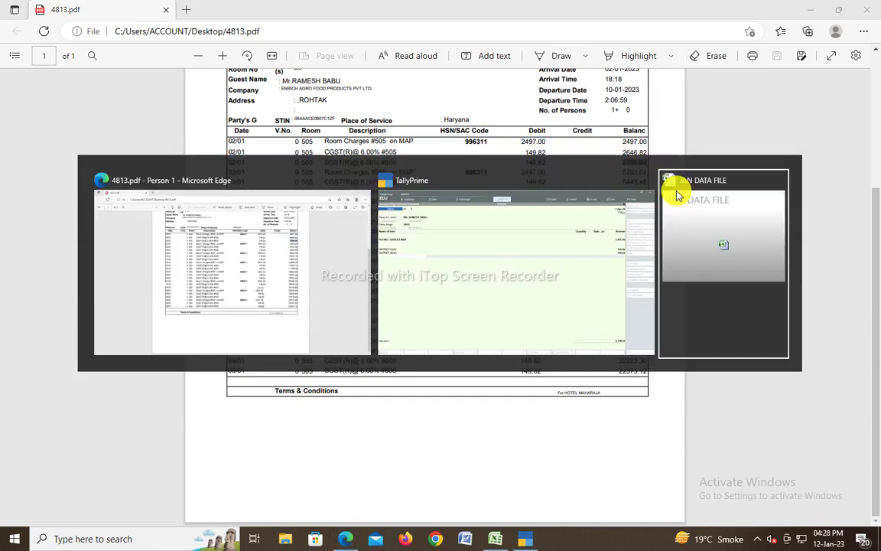
key(ctrl)
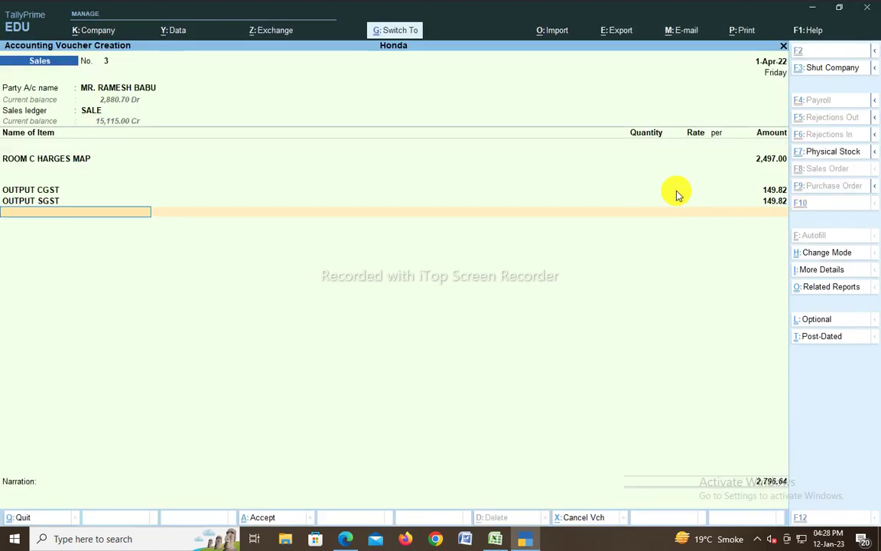
Step: Save voucher 3 and view the customer's Ledger Vouchers listing both sales, closing at 5,677.34 Dr
key(ctrl+a)
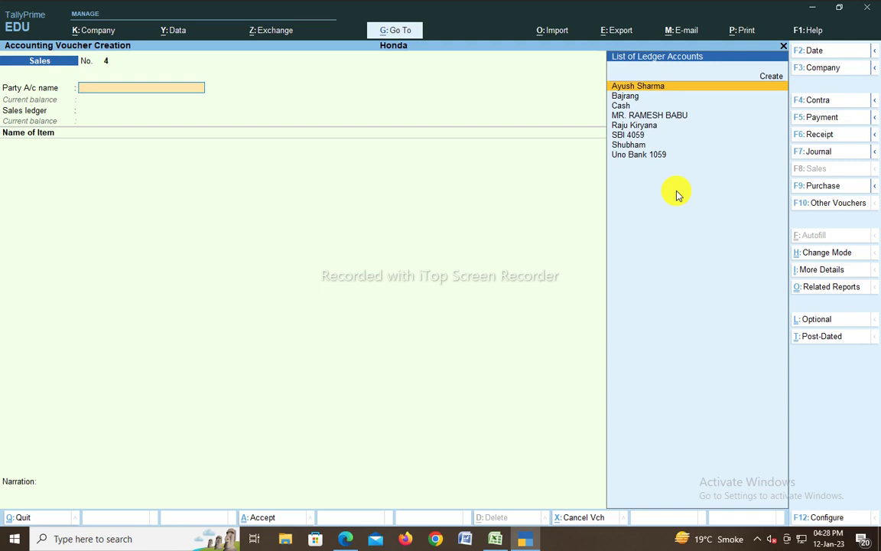
key(alt)
key(alt+g)
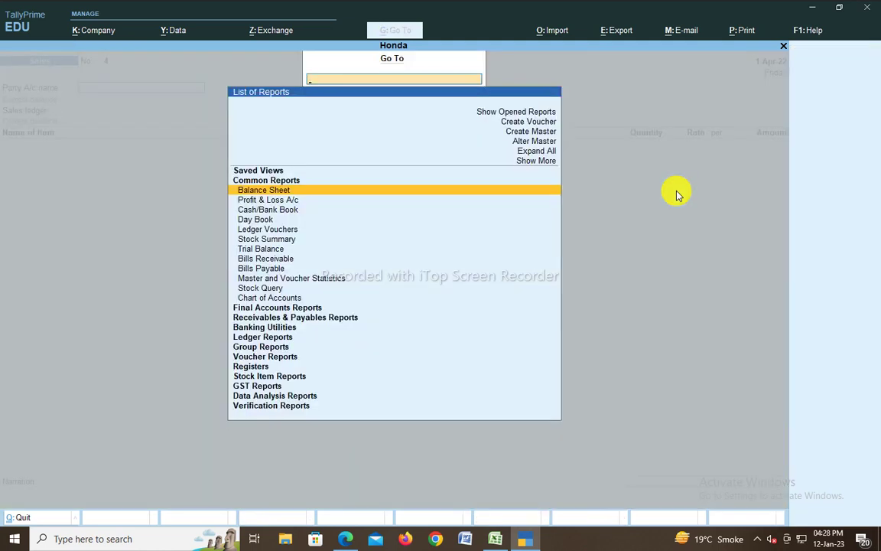
key(Down)
key(Down)
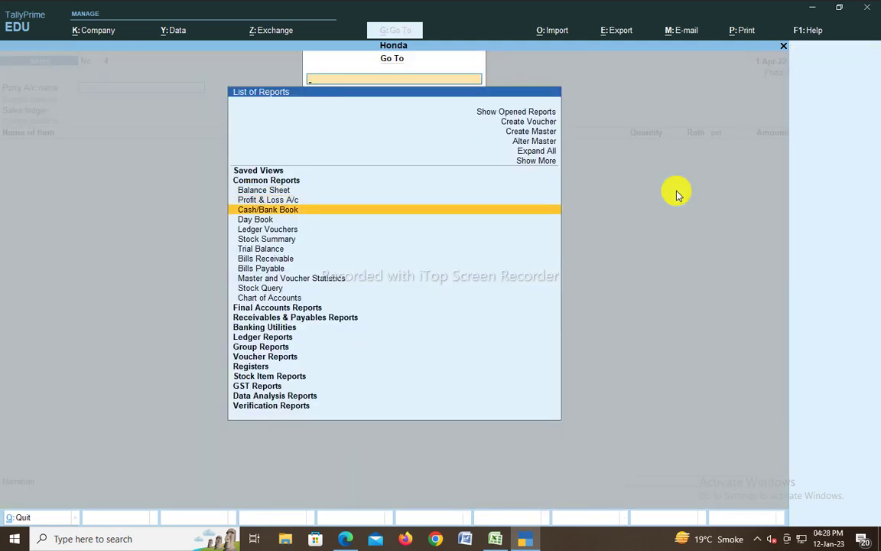
key(Down)
key(Down)
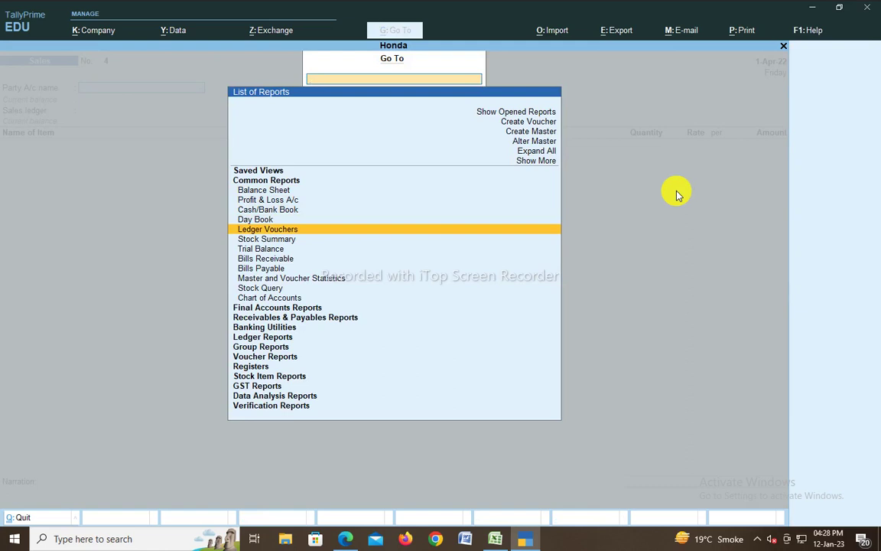
key(Return)
text(MR.)
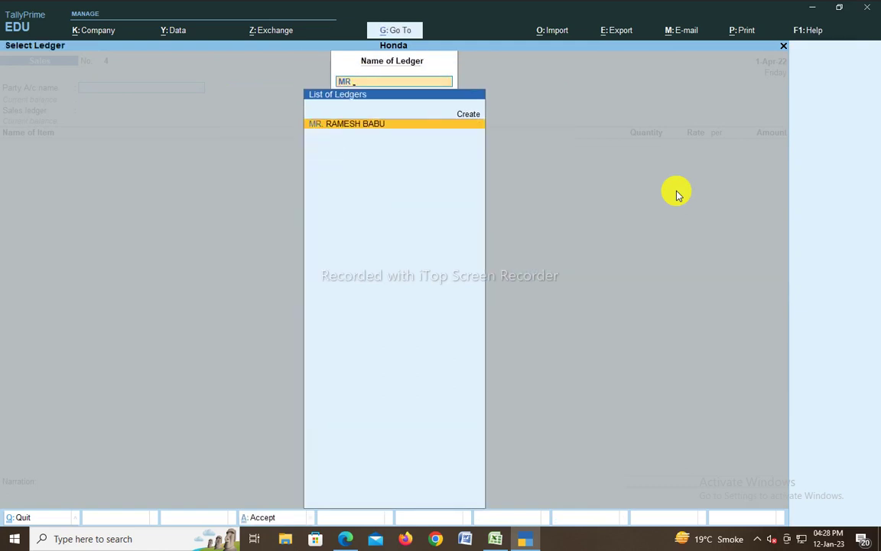
key(Return)
key(Down)
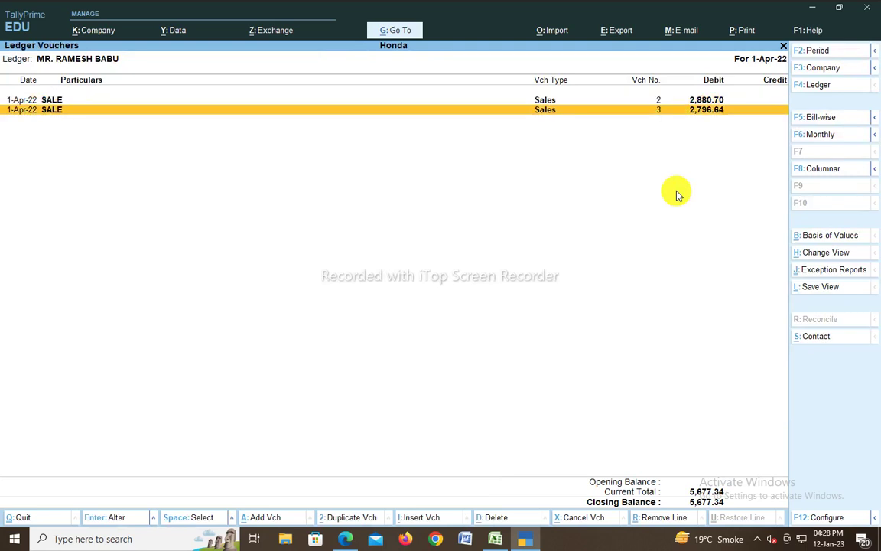
key(Up)
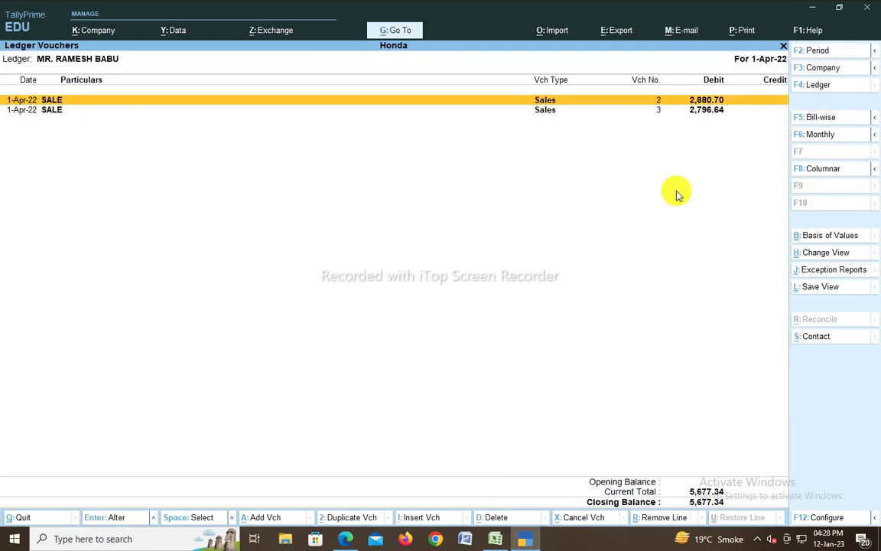